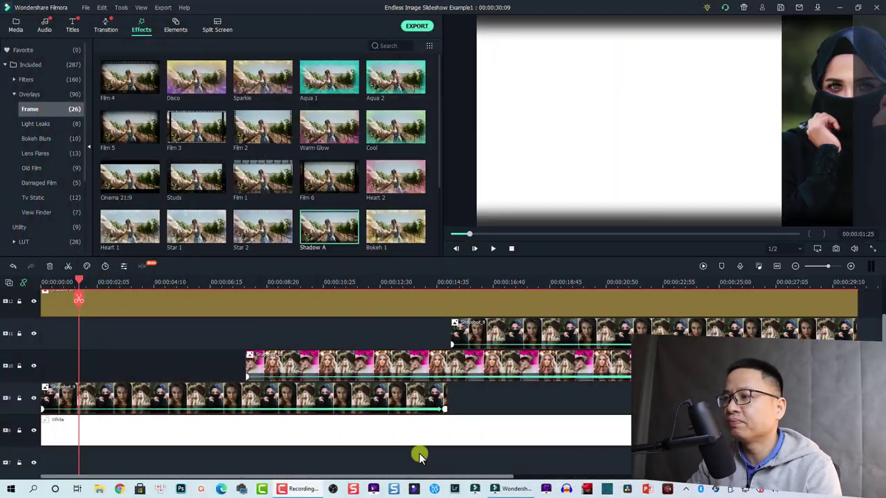
- Examine the example slideshow's white background and overlapping snapshot clips, checking the preview at about 7 and 5 seconds
{"action": "scroll", "coordinate": [293, 371], "scroll_direction": "up", "scroll_amount": 1}
{"action": "scroll", "coordinate": [292, 371], "scroll_direction": "down", "scroll_amount": 1}
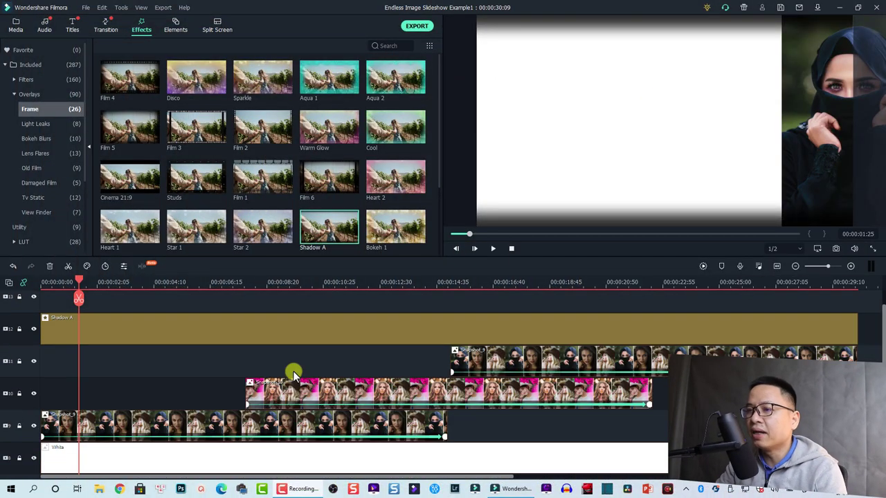
{"action": "scroll", "coordinate": [293, 371], "scroll_direction": "down", "scroll_amount": 2}
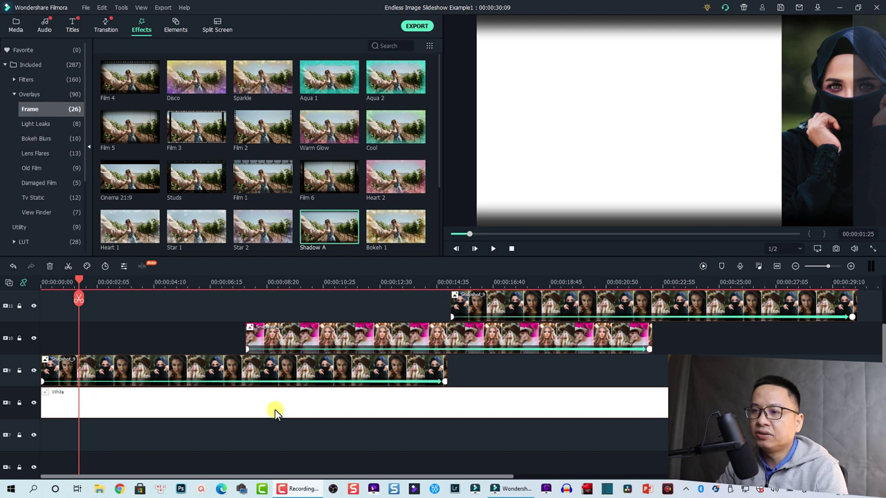
{"action": "left_click", "coordinate": [274, 412]}
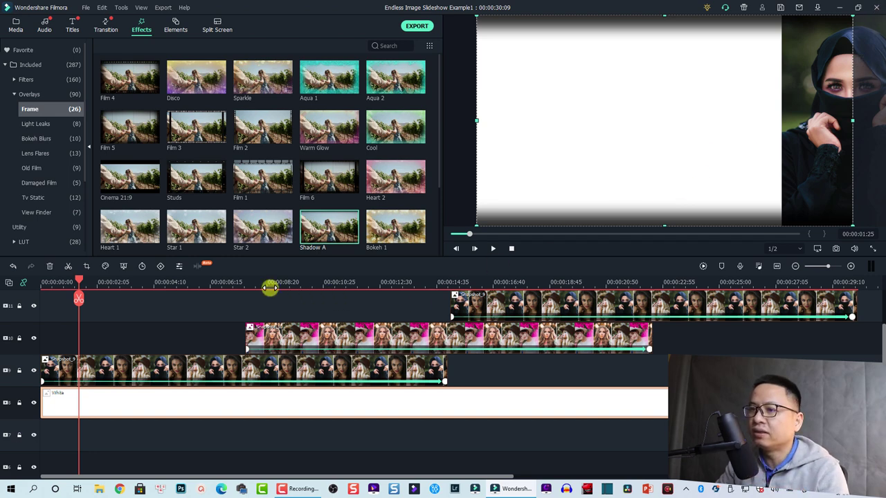
{"action": "left_click", "coordinate": [239, 280]}
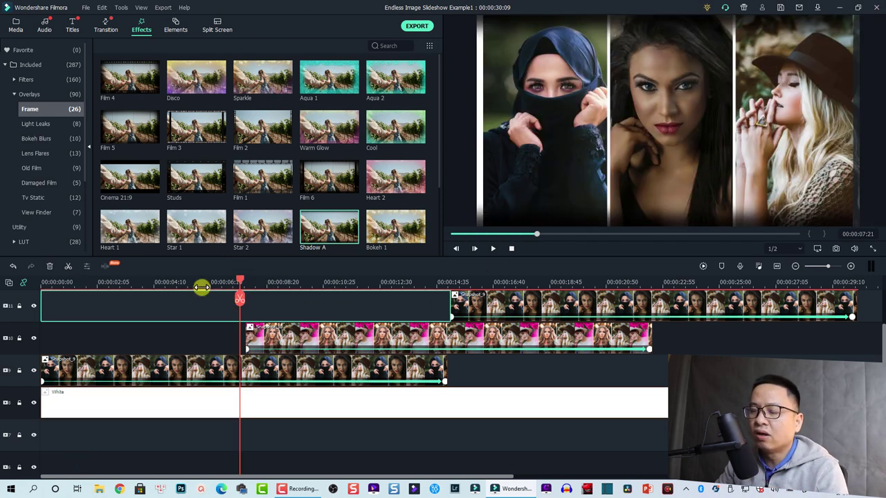
{"action": "left_click", "coordinate": [200, 290]}
{"action": "left_click", "coordinate": [198, 367]}
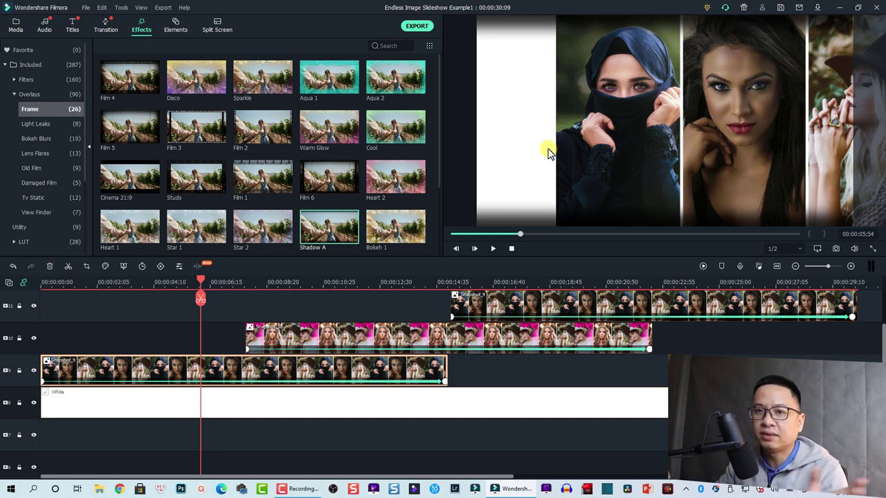
{"action": "left_click", "coordinate": [225, 405]}
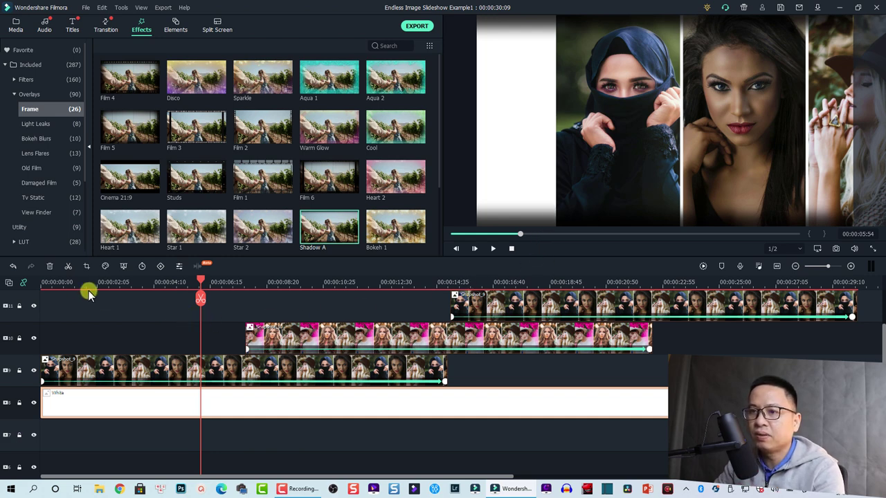
- Play the example slideshow from the beginning to about 8 seconds, past the start of the second snapshot clip
{"action": "left_click", "coordinate": [44, 285]}
{"action": "key", "text": "space"}
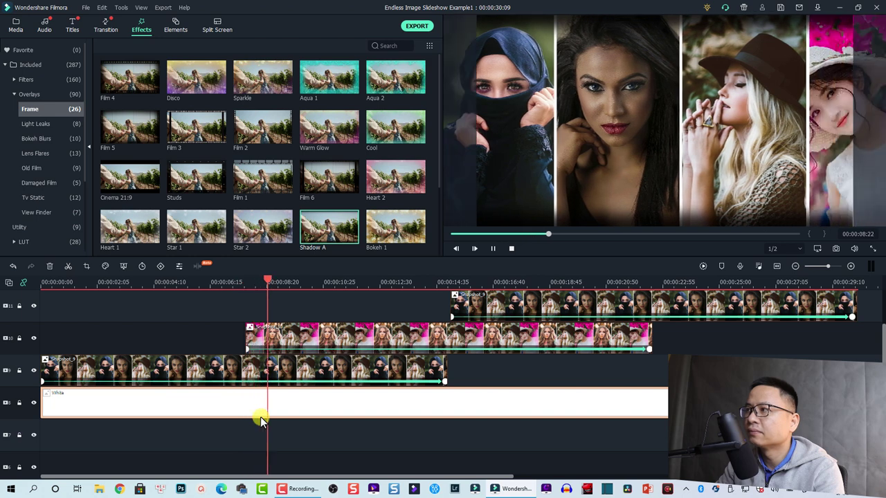
{"action": "key", "text": "space"}
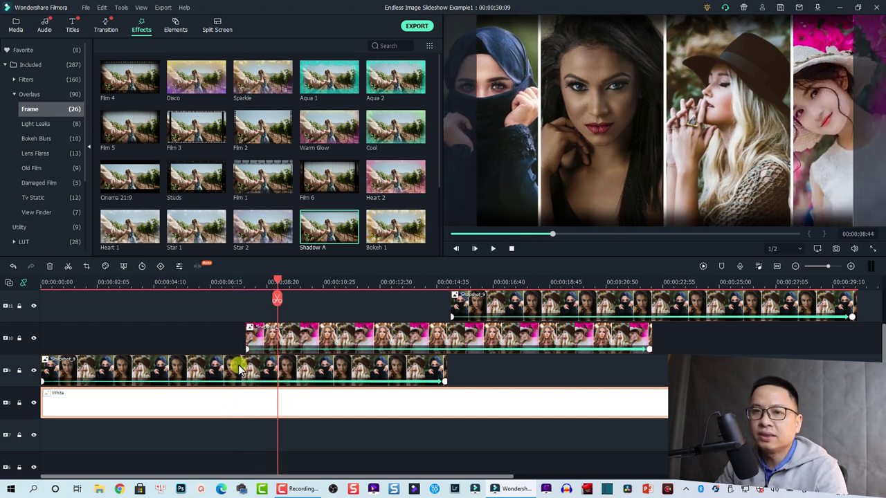
- Inspect the three staggered snapshot clips on tracks 9 to 11 and the Shadow A overlay above them
{"action": "left_click", "coordinate": [221, 367]}
{"action": "left_click", "coordinate": [217, 372]}
{"action": "left_click", "coordinate": [279, 337]}
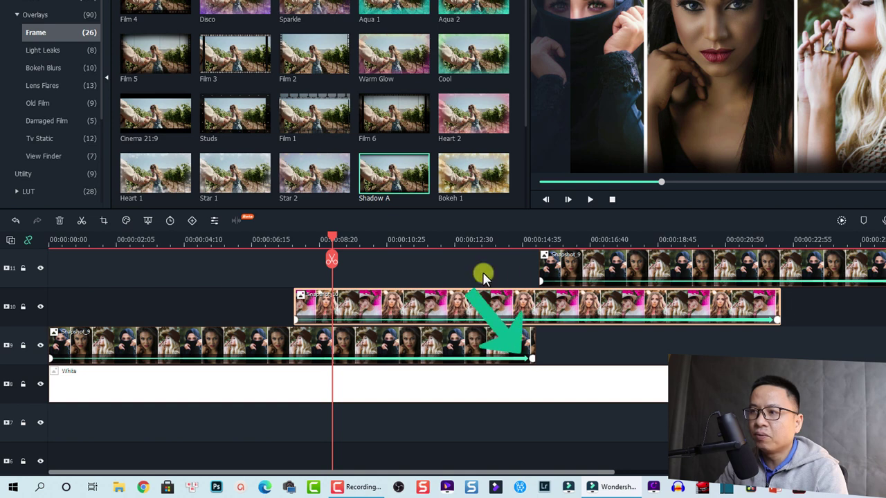
{"action": "scroll", "coordinate": [525, 308], "scroll_direction": "up", "scroll_amount": 1}
{"action": "left_click", "coordinate": [594, 299]}
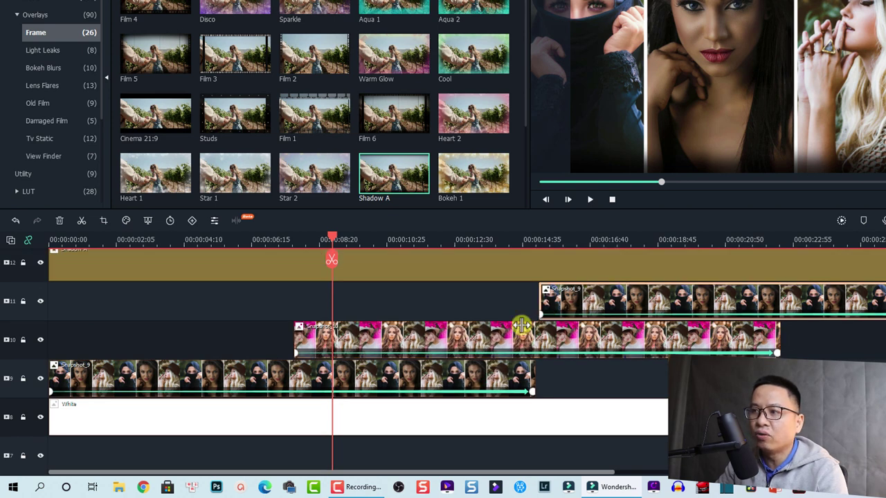
{"action": "left_click", "coordinate": [386, 339]}
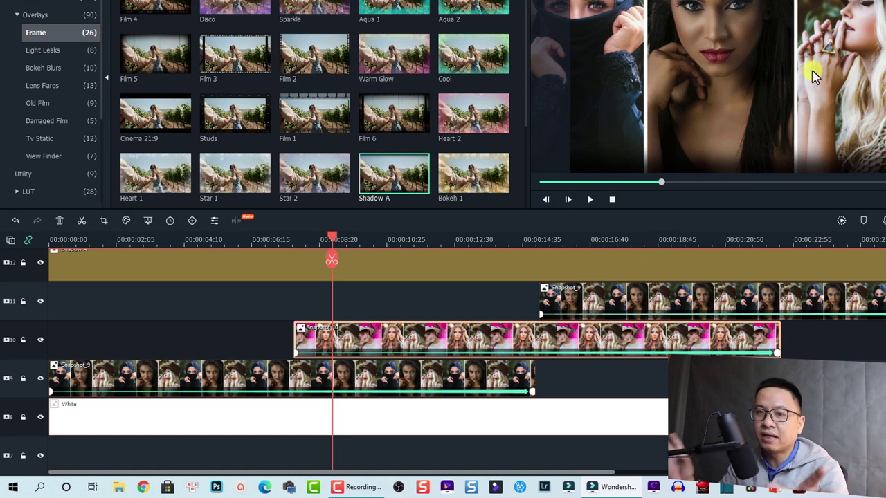
{"action": "left_click", "coordinate": [427, 258]}
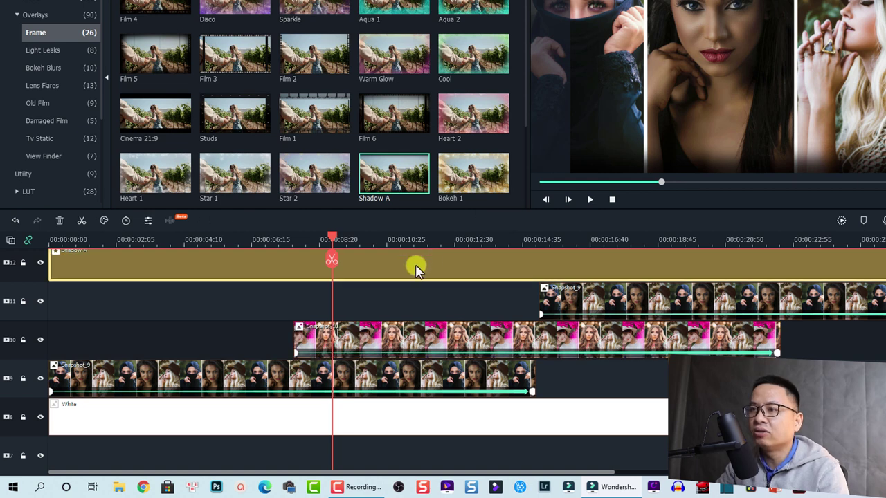
{"action": "scroll", "coordinate": [162, 302], "scroll_direction": "up", "scroll_amount": 2}
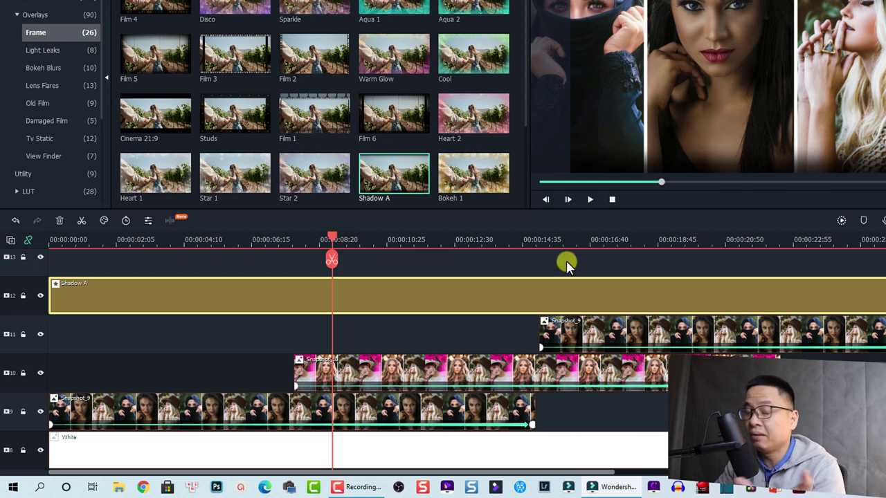
{"action": "scroll", "coordinate": [463, 322], "scroll_direction": "down", "scroll_amount": 1}
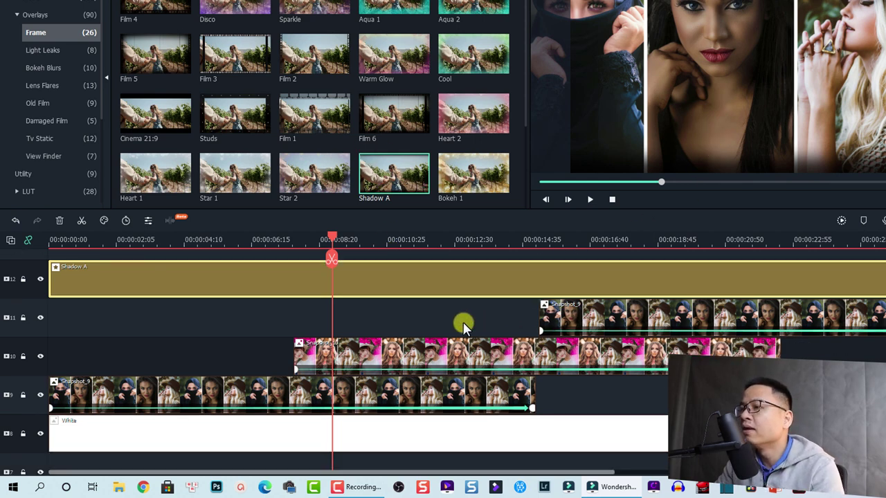
- Delete all clips and effects of the example slideshow from the timeline
{"action": "left_click", "coordinate": [427, 357]}
{"action": "key", "text": "ctrl+a"}
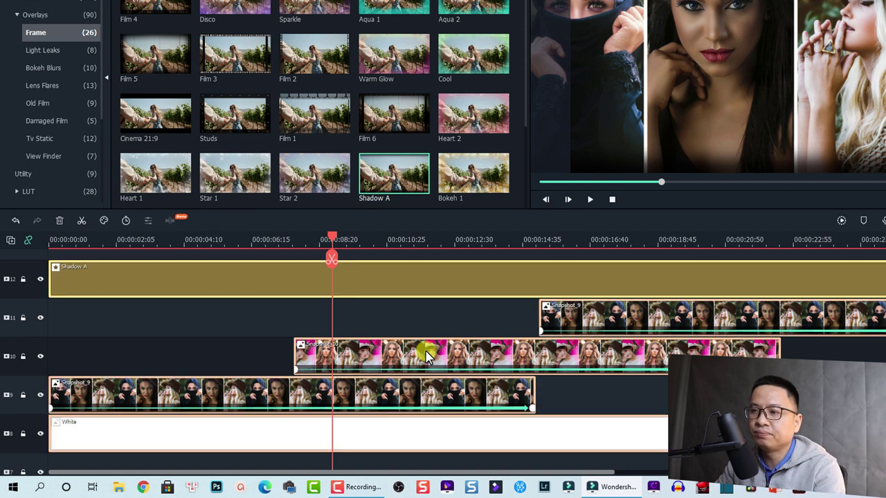
{"action": "key", "text": "Delete"}
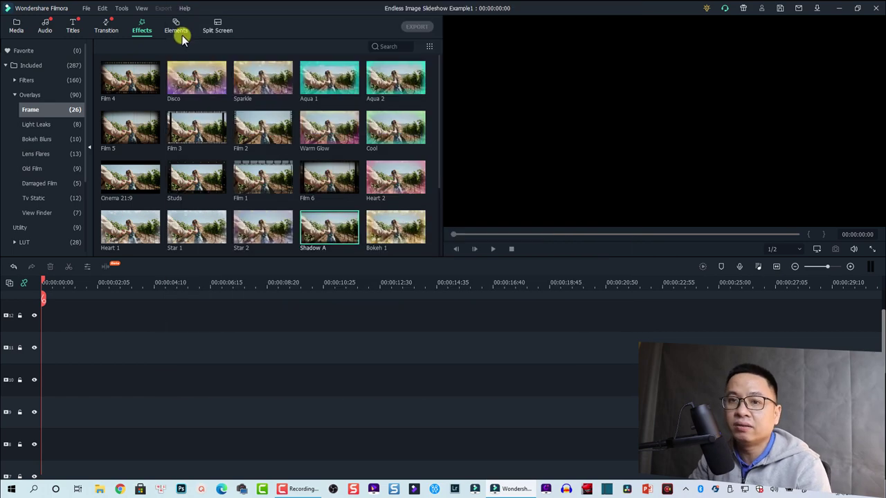
- Add the three-column Split Screen 5 template to track 10 at the start of the timeline
{"action": "left_click", "coordinate": [178, 30]}
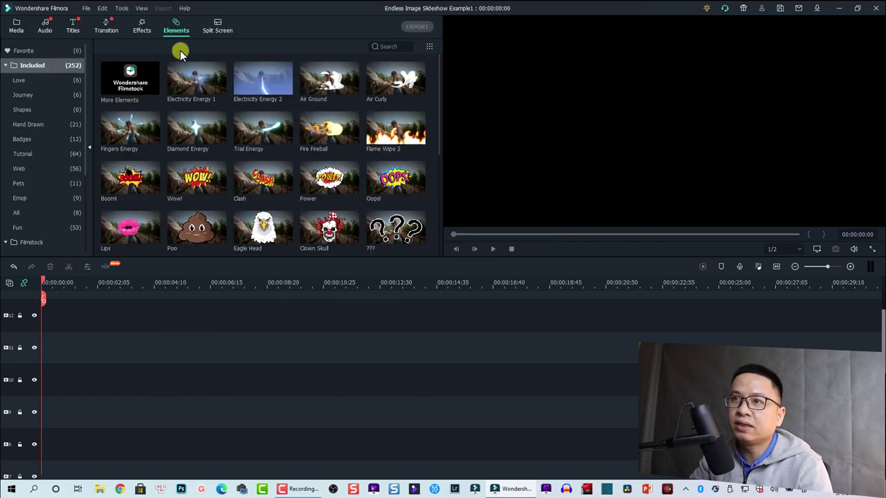
{"action": "left_click", "coordinate": [212, 29]}
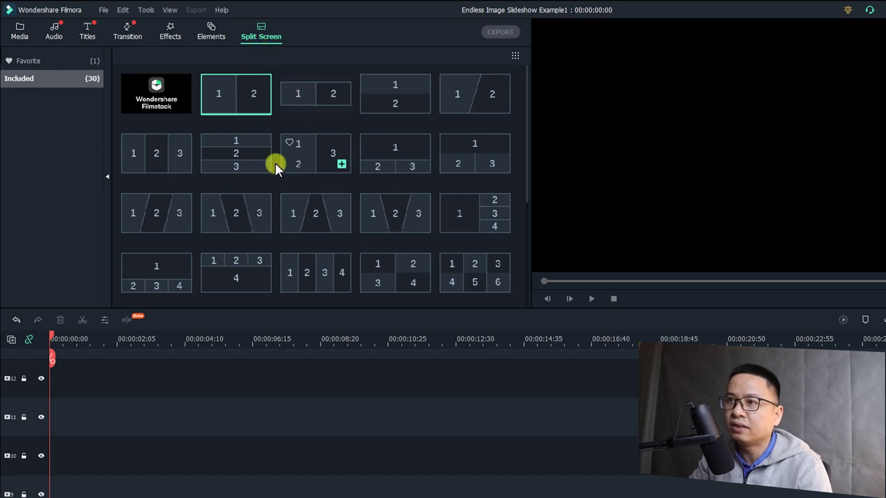
{"action": "scroll", "coordinate": [272, 251], "scroll_direction": "down", "scroll_amount": 5}
{"action": "scroll", "coordinate": [296, 218], "scroll_direction": "up", "scroll_amount": 5}
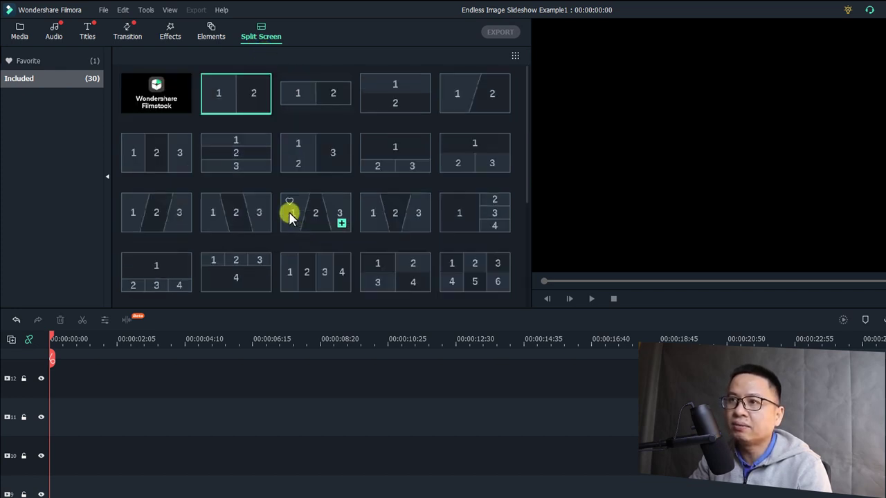
{"action": "left_click", "coordinate": [145, 170]}
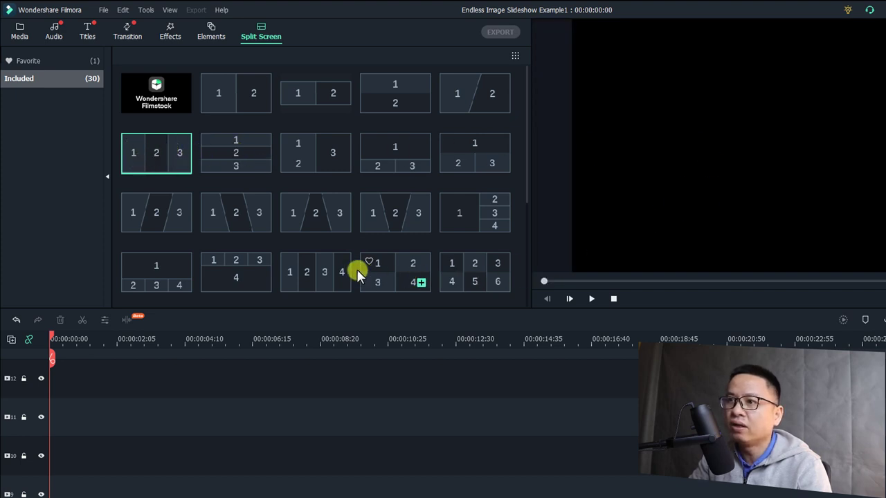
{"action": "left_click", "coordinate": [309, 272]}
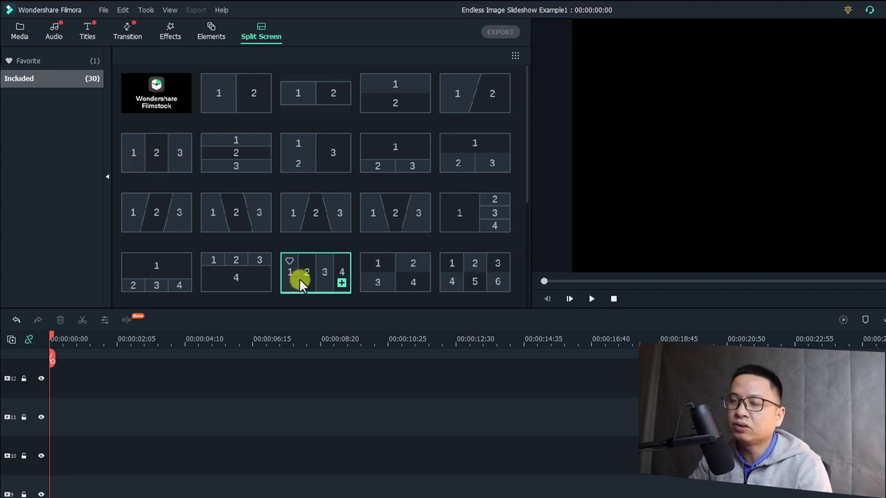
{"action": "left_click", "coordinate": [153, 166]}
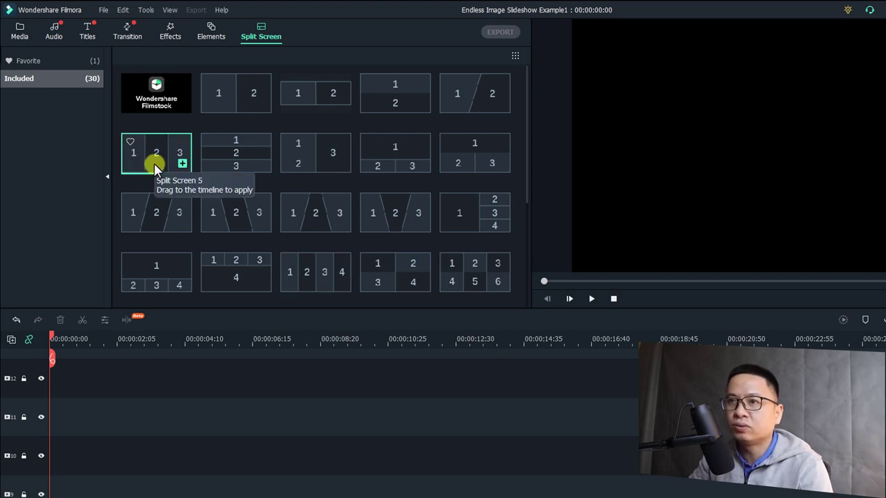
{"action": "left_click_drag", "start_coordinate": [154, 167], "coordinate": [46, 443]}
{"action": "left_click_drag", "start_coordinate": [132, 436], "coordinate": [132, 435]}
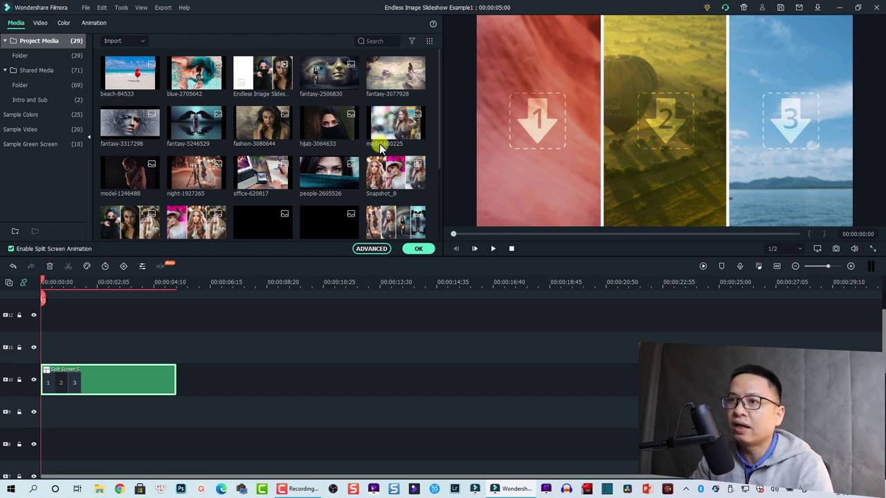
- Fill the split-screen columns with night-1927265, model-600225 and hijab-3064633, shifting the first two images left within their columns
{"action": "left_click_drag", "start_coordinate": [190, 174], "coordinate": [534, 128]}
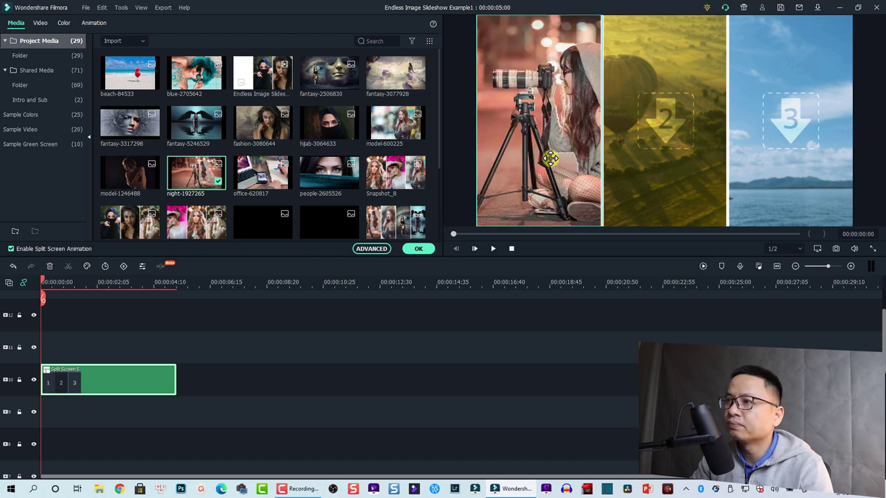
{"action": "left_click_drag", "start_coordinate": [552, 137], "coordinate": [531, 137]}
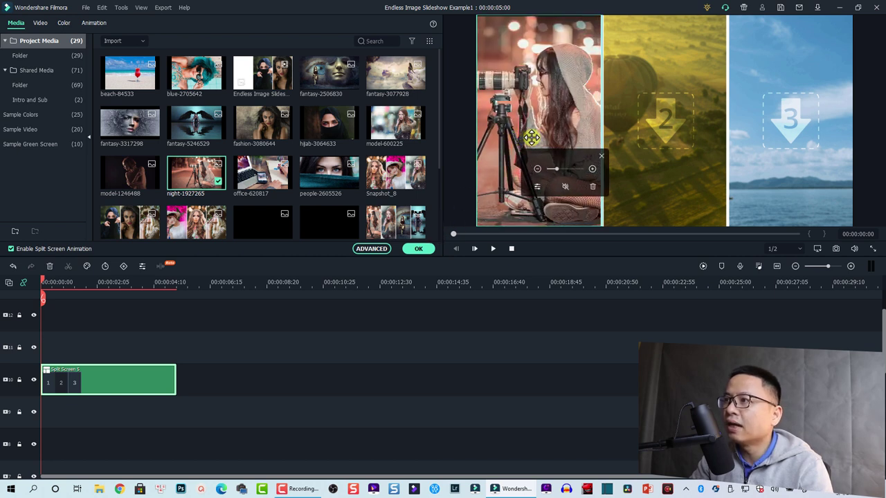
{"action": "left_click_drag", "start_coordinate": [396, 124], "coordinate": [623, 190]}
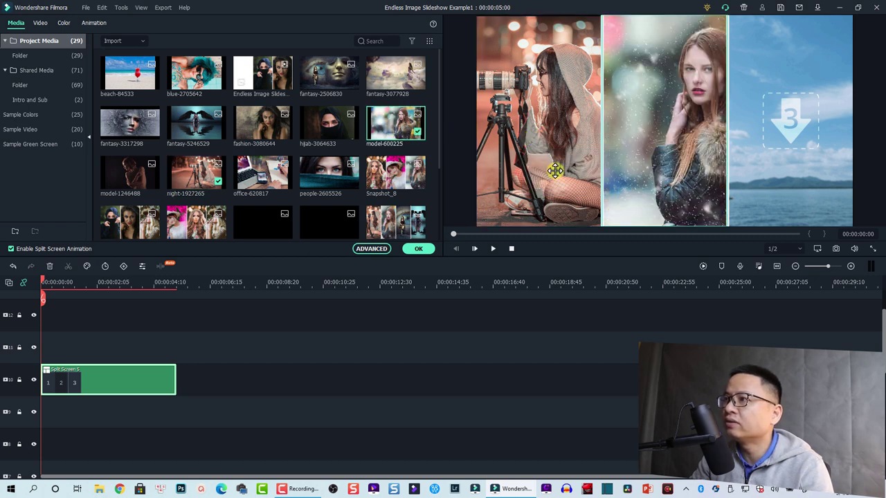
{"action": "left_click_drag", "start_coordinate": [666, 133], "coordinate": [627, 137]}
{"action": "left_click_drag", "start_coordinate": [316, 120], "coordinate": [741, 196]}
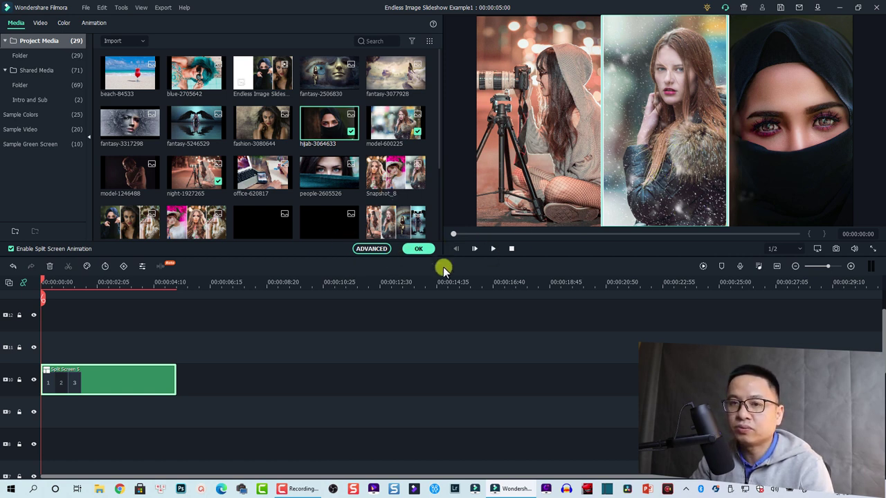
- Take a snapshot of the filled three-column split screen and select the resulting image in the project media folder
{"action": "left_click", "coordinate": [112, 381]}
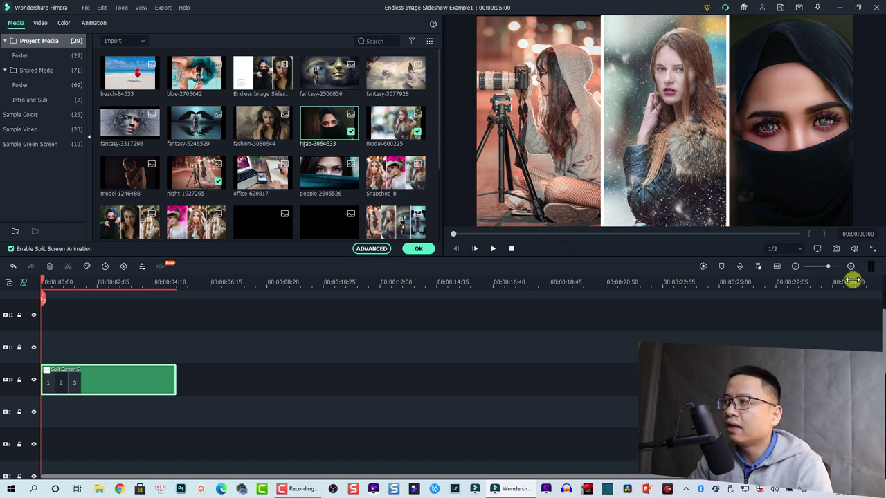
{"action": "left_click", "coordinate": [836, 249]}
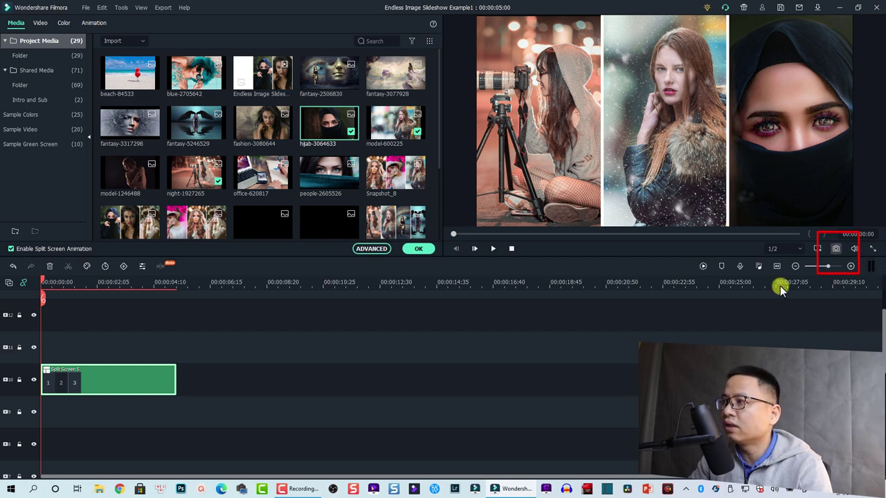
{"action": "scroll", "coordinate": [340, 220], "scroll_direction": "down", "scroll_amount": 3}
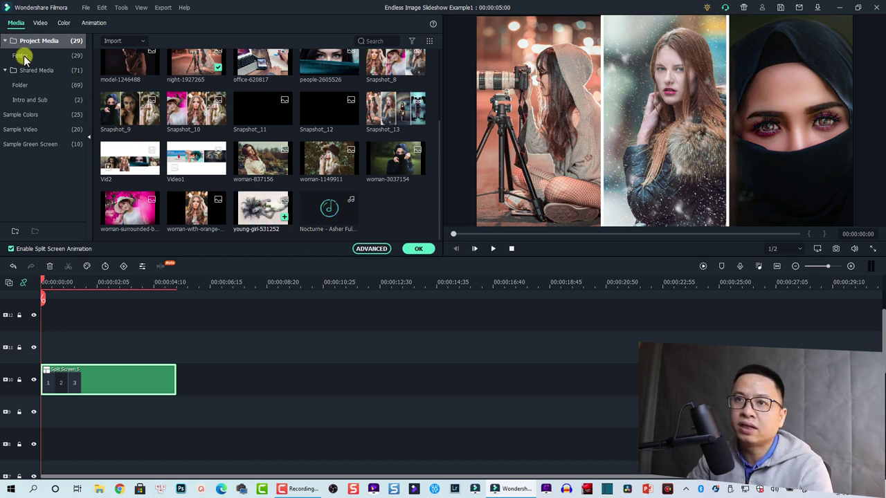
{"action": "left_click", "coordinate": [24, 59]}
{"action": "left_click", "coordinate": [262, 140]}
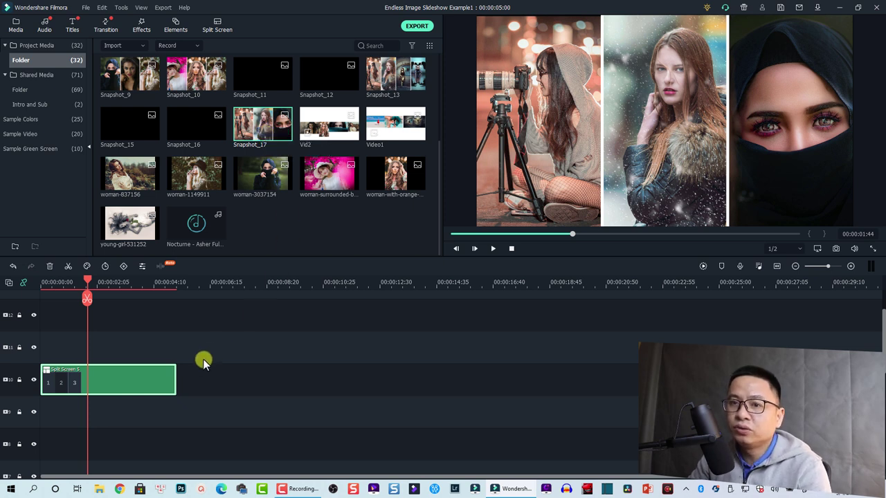
- Review the earlier snapshots Snapshot_13, Snapshot_8 and Snapshot_9 in the project media, and reselect Snapshot_17
{"action": "scroll", "coordinate": [292, 189], "scroll_direction": "up", "scroll_amount": 3}
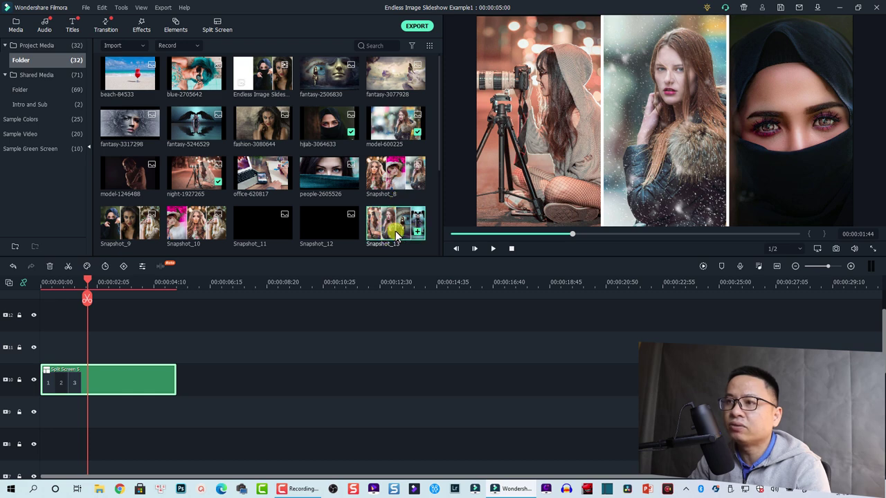
{"action": "left_click", "coordinate": [391, 191], "text": "ctrl"}
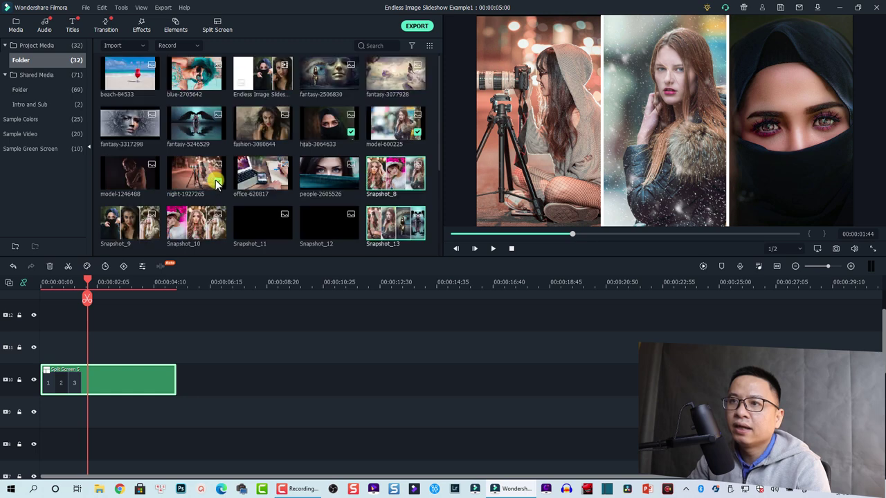
{"action": "left_click", "coordinate": [125, 225]}
{"action": "scroll", "coordinate": [247, 215], "scroll_direction": "down", "scroll_amount": 3}
{"action": "left_click", "coordinate": [261, 135]}
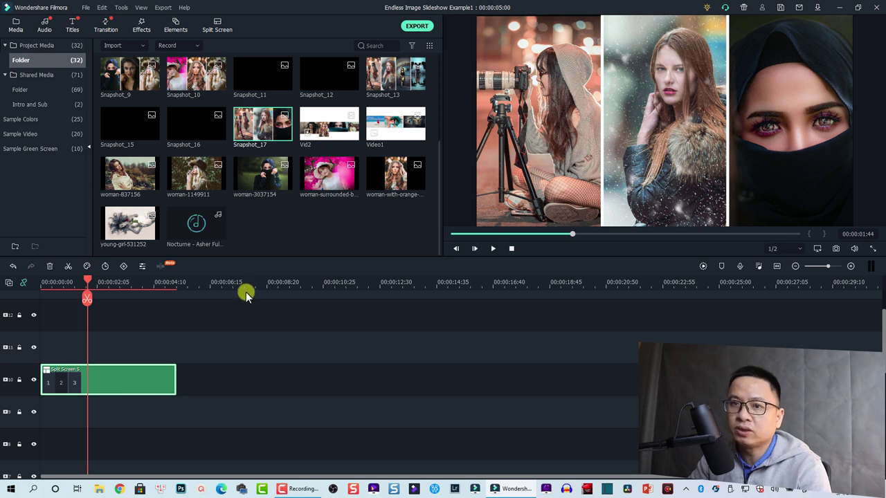
{"action": "left_click_drag", "start_coordinate": [208, 400], "coordinate": [78, 346]}
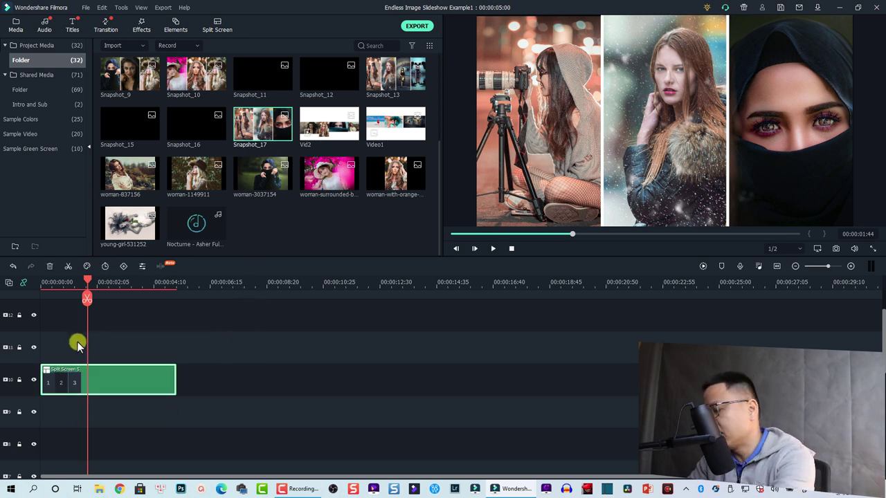
- Delete the split-screen clip from track 10 and add the White sample color at the start of track 9
{"action": "key", "text": "Delete"}
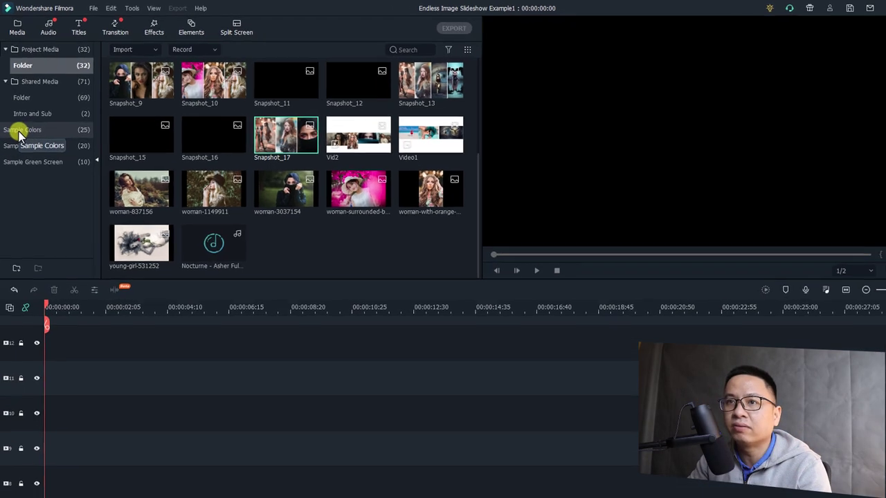
{"action": "left_click", "coordinate": [20, 130]}
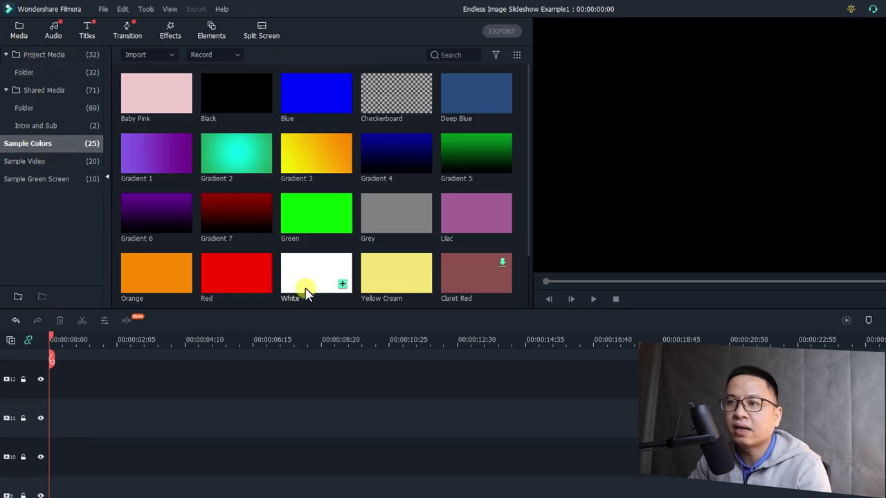
{"action": "left_click_drag", "start_coordinate": [298, 292], "coordinate": [65, 493]}
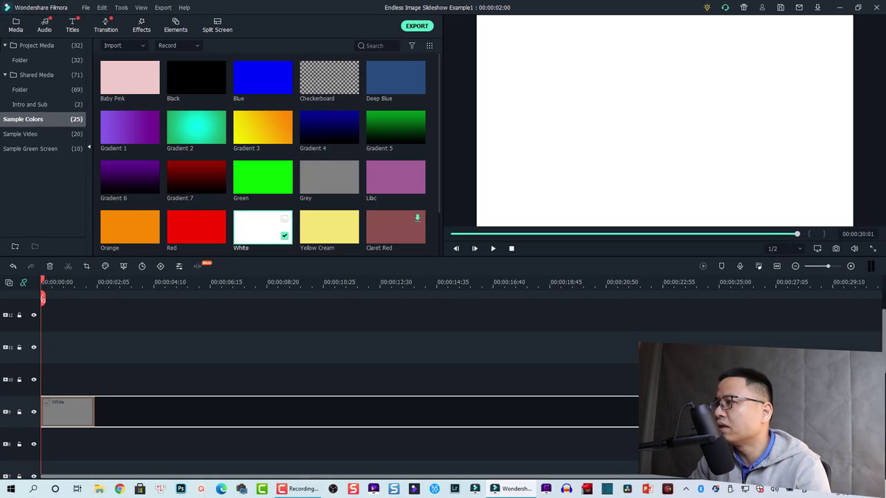
- Extend the White clip on track 9 to about 30 seconds and lock that track
{"action": "left_click_drag", "start_coordinate": [637, 412], "coordinate": [638, 412]}
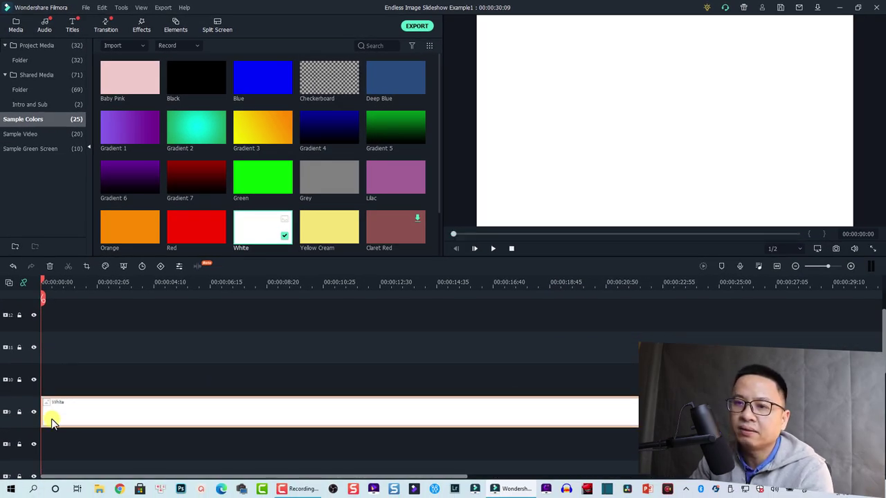
{"action": "left_click", "coordinate": [19, 413]}
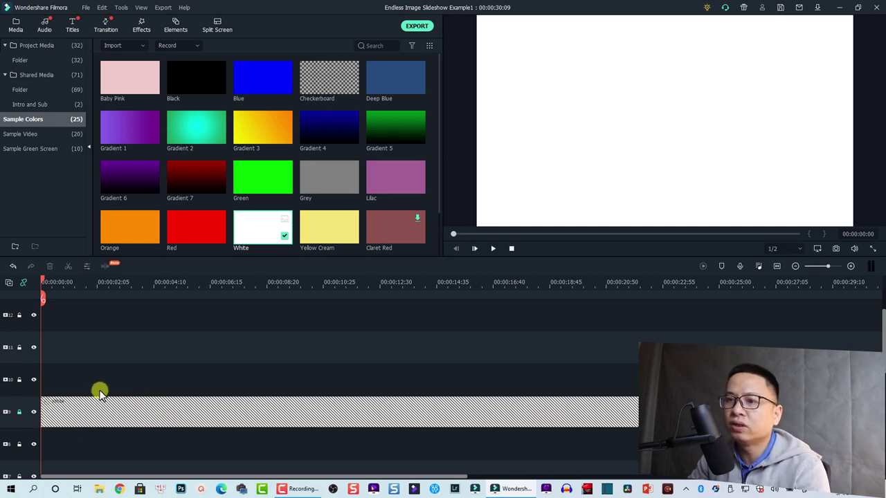
- Add Snapshot_13 from the project media folder to the start of track 10 and set its duration to 15 seconds
{"action": "left_click", "coordinate": [19, 62]}
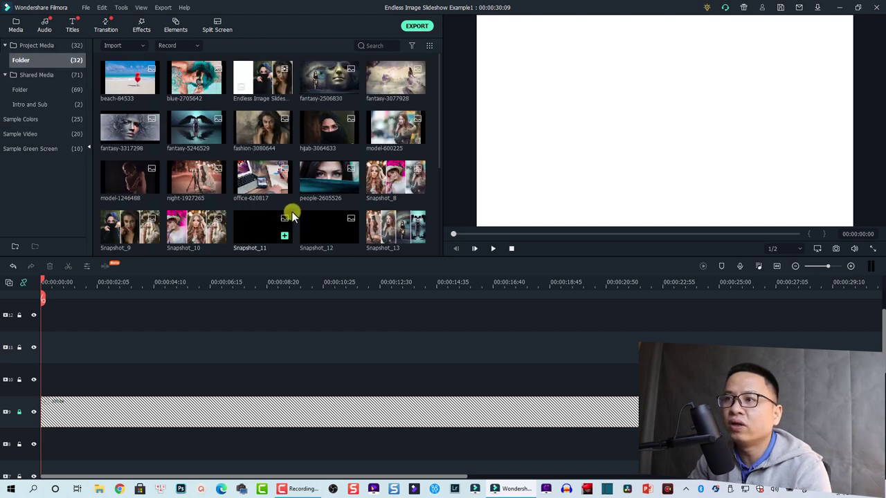
{"action": "scroll", "coordinate": [290, 214], "scroll_direction": "down", "scroll_amount": 3}
{"action": "left_click_drag", "start_coordinate": [382, 85], "coordinate": [65, 376]}
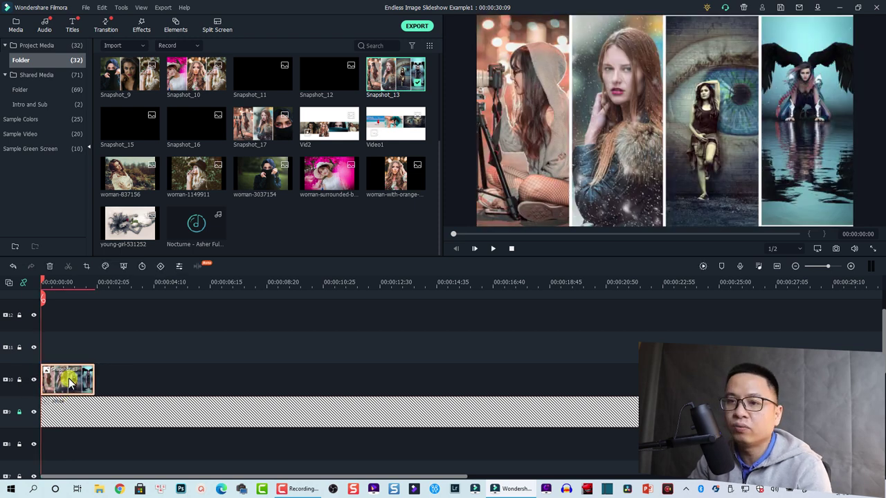
{"action": "right_click", "coordinate": [69, 382]}
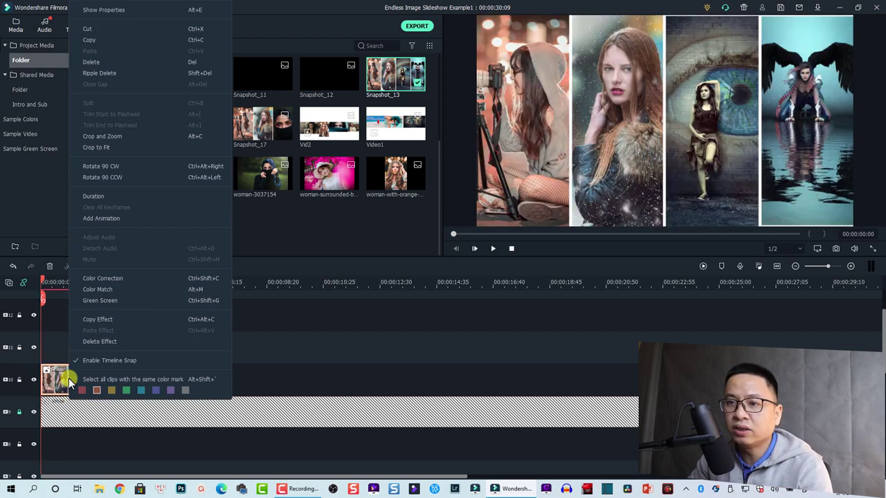
{"action": "left_click", "coordinate": [91, 196]}
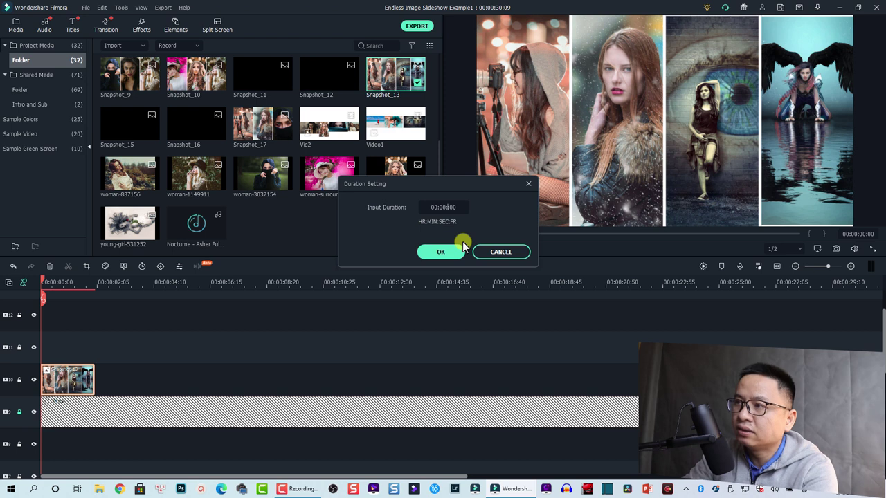
{"action": "left_click", "coordinate": [440, 252]}
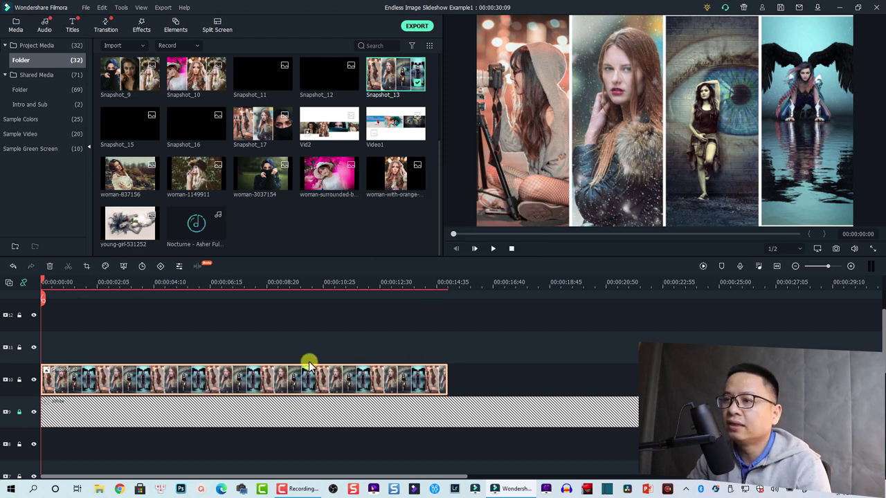
{"action": "key", "text": "space"}
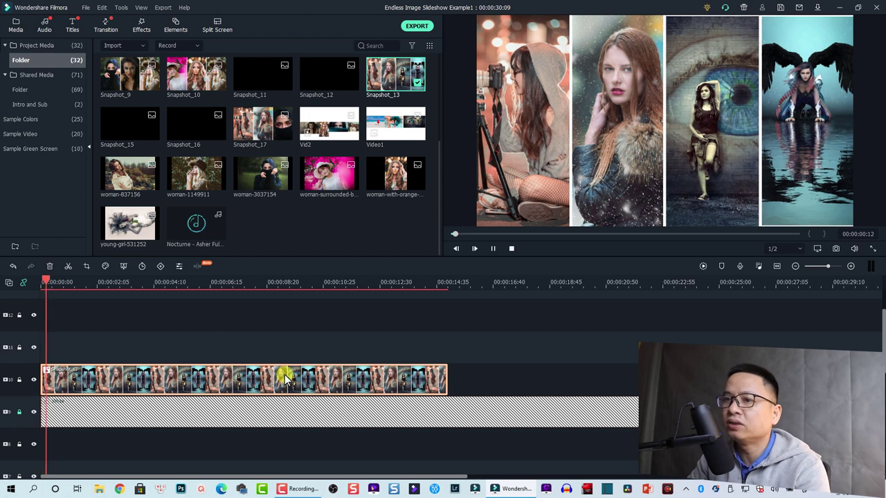
{"action": "left_click_drag", "start_coordinate": [61, 284], "coordinate": [32, 283]}
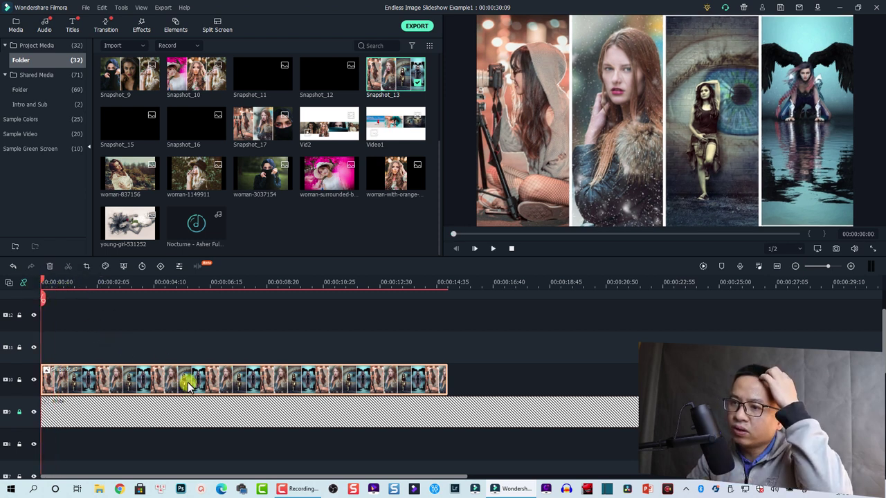
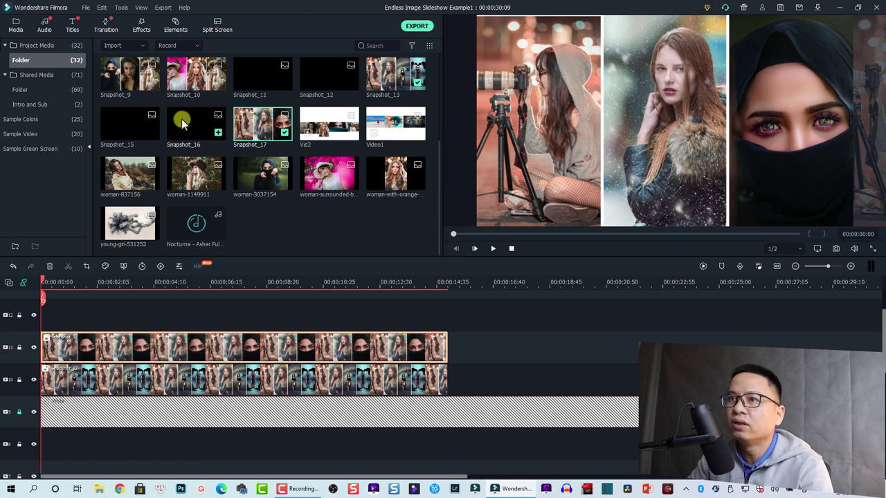
- Place Snapshot_10 at the start of track 12 and set the duration of all three stacked snapshot clips to 15 seconds
{"action": "left_click_drag", "start_coordinate": [186, 78], "coordinate": [449, 325]}
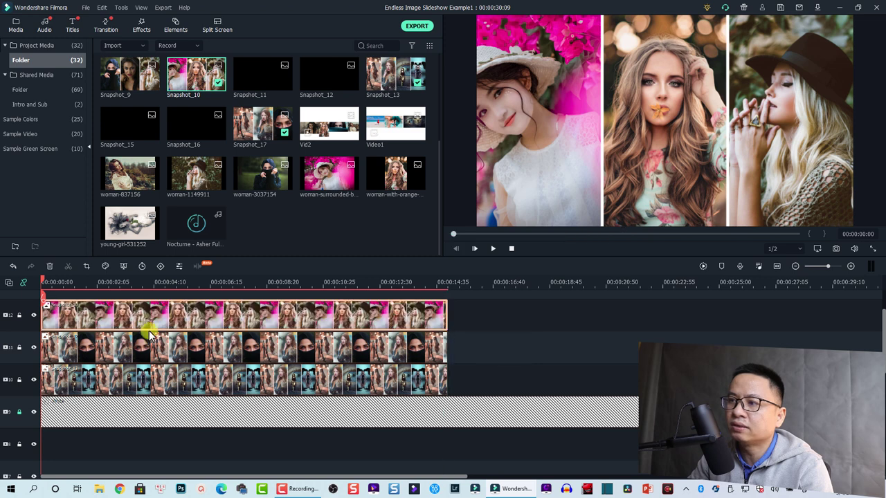
{"action": "left_click", "coordinate": [207, 347]}
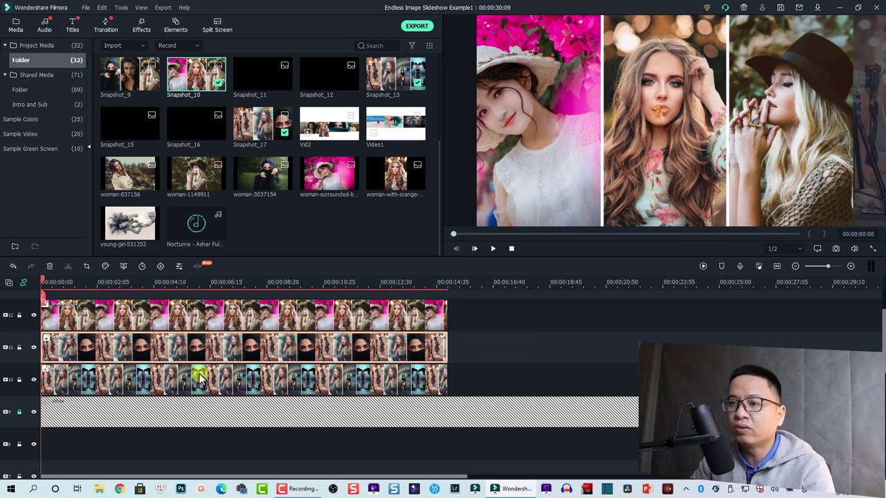
{"action": "left_click", "coordinate": [198, 377]}
{"action": "right_click", "coordinate": [198, 374]}
{"action": "left_click", "coordinate": [502, 311]}
{"action": "left_click_drag", "start_coordinate": [503, 311], "coordinate": [364, 365]}
{"action": "right_click", "coordinate": [365, 352]}
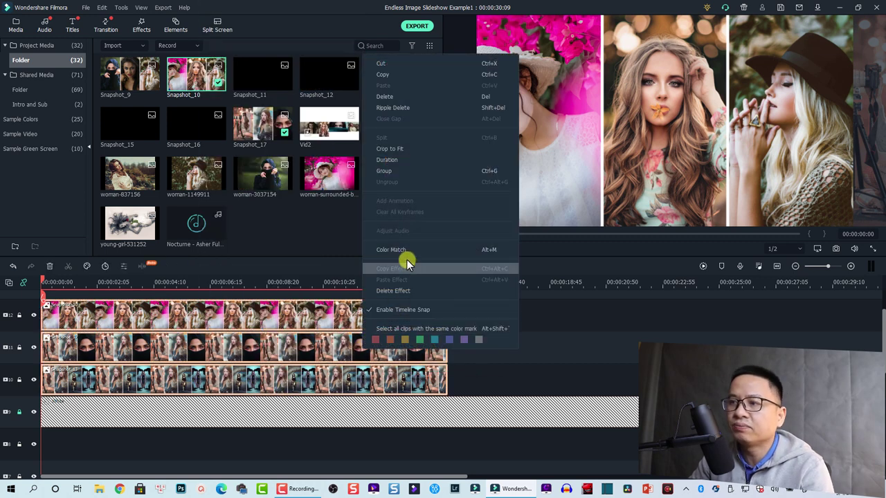
{"action": "left_click", "coordinate": [382, 156]}
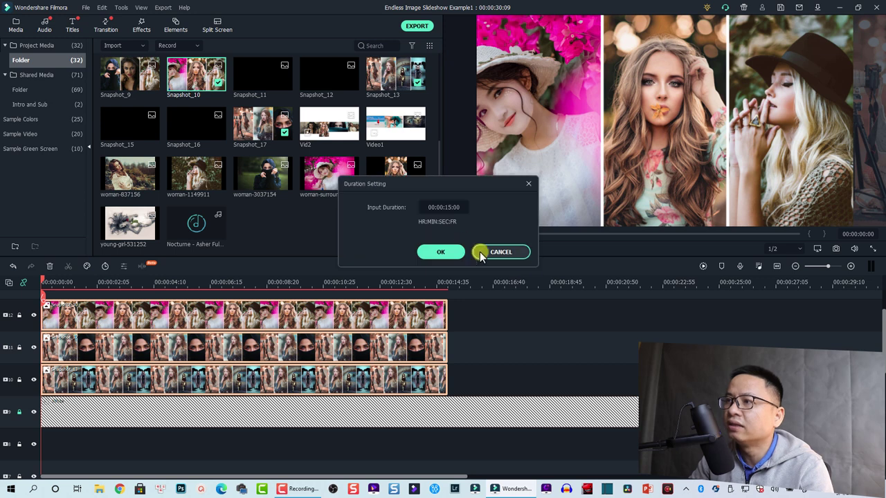
{"action": "left_click", "coordinate": [444, 251]}
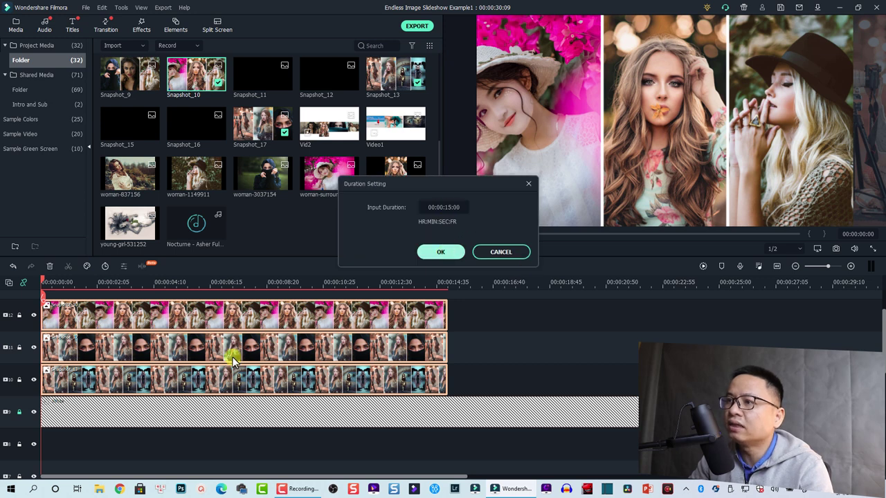
{"action": "left_click", "coordinate": [461, 387]}
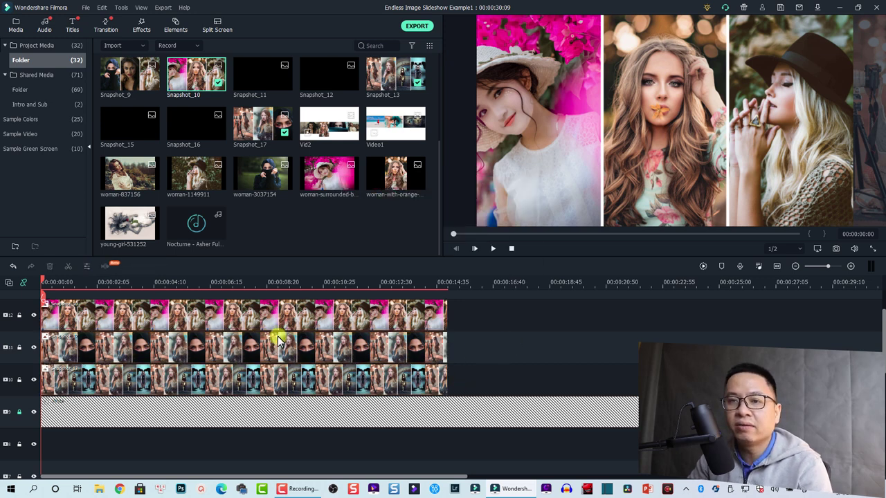
- Copy the effect of the Snapshot_13 clip on track 10 and paste it onto the clips on tracks 11 and 12
{"action": "left_click", "coordinate": [177, 381]}
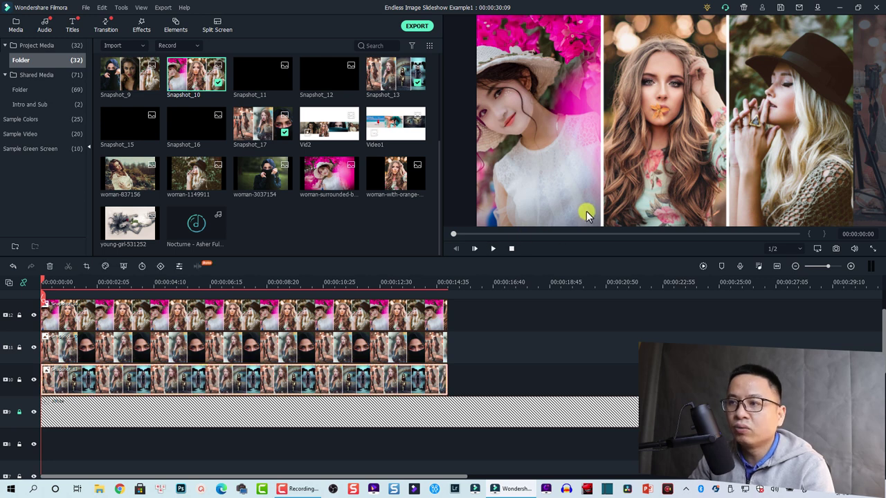
{"action": "right_click", "coordinate": [221, 373]}
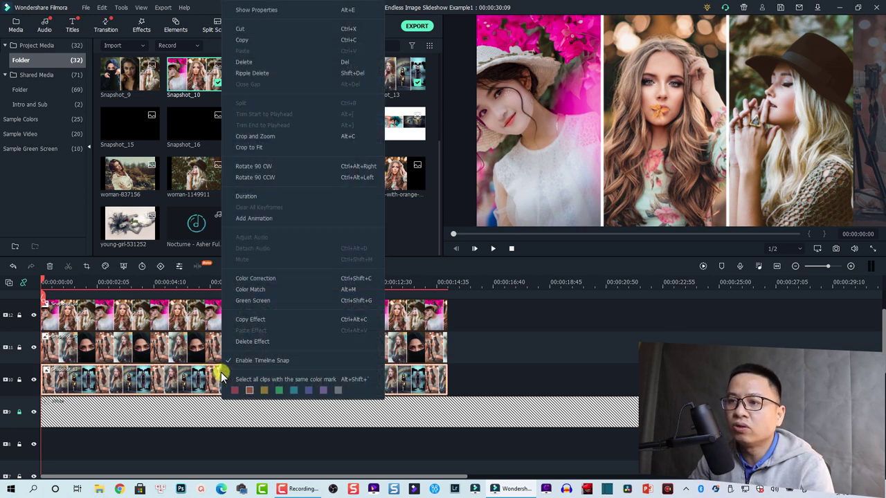
{"action": "left_click", "coordinate": [253, 323]}
{"action": "left_click_drag", "start_coordinate": [455, 300], "coordinate": [302, 353]}
{"action": "right_click", "coordinate": [303, 353]}
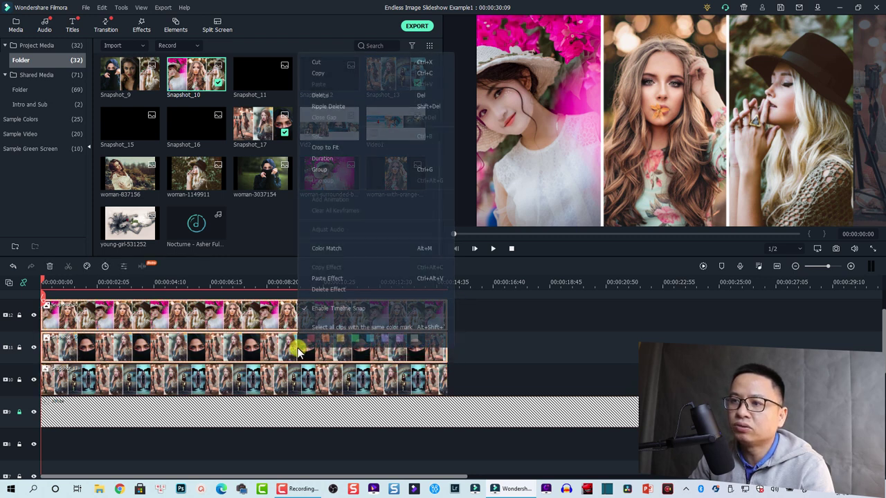
{"action": "left_click", "coordinate": [331, 290]}
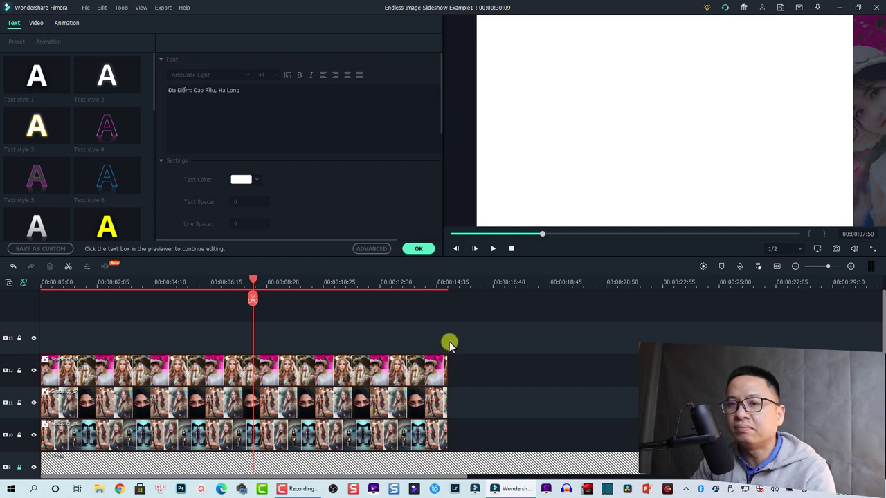
- Set the preview zoom level to 10% so the area outside the frame can be seen
{"action": "right_click", "coordinate": [581, 127]}
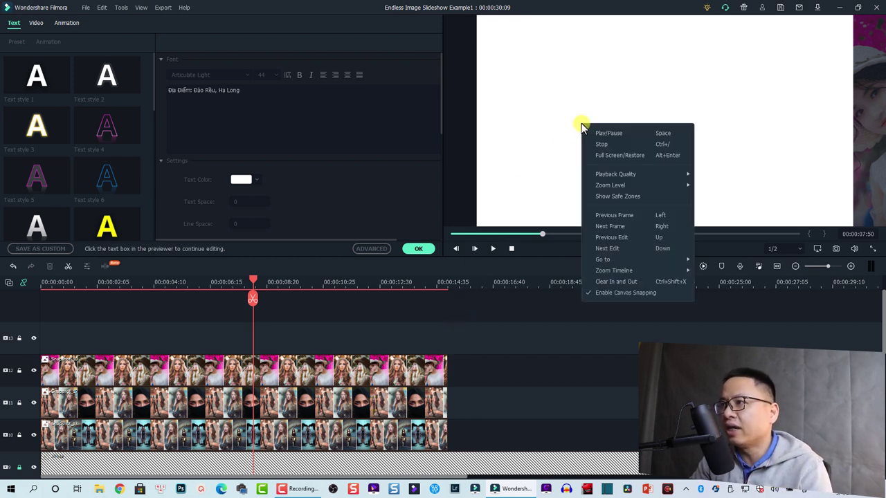
{"action": "mouse_move", "coordinate": [628, 185]}
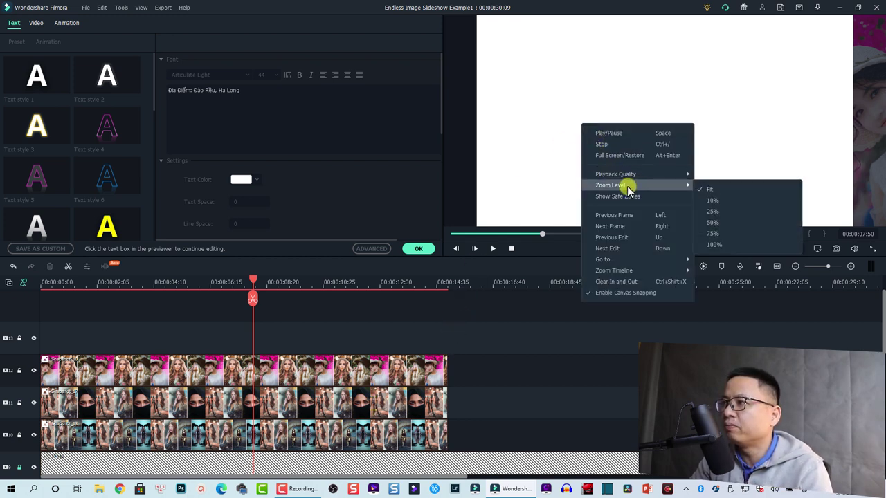
{"action": "left_click", "coordinate": [706, 200]}
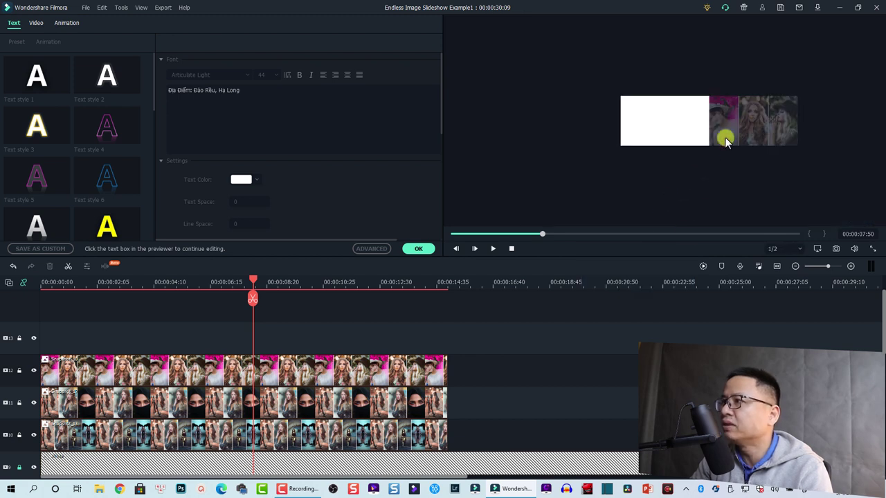
- Delete the keyframe at 00:00:07:50 on the Snapshot_10 clip on track 12 and deselect the clip
{"action": "left_click", "coordinate": [762, 119]}
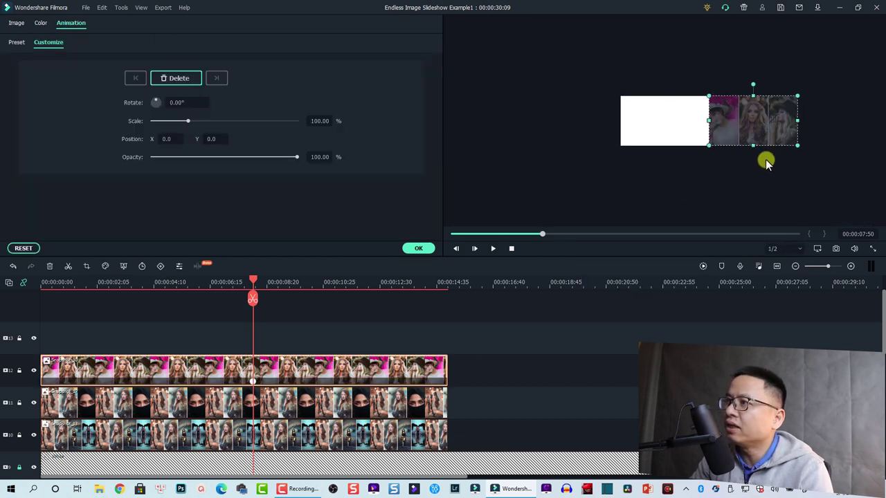
{"action": "left_click", "coordinate": [251, 383]}
{"action": "right_click", "coordinate": [252, 382]}
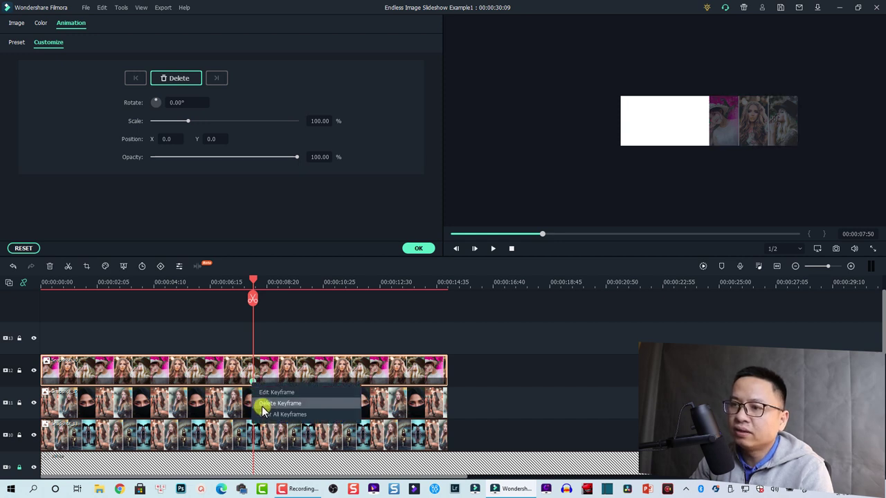
{"action": "left_click", "coordinate": [258, 402]}
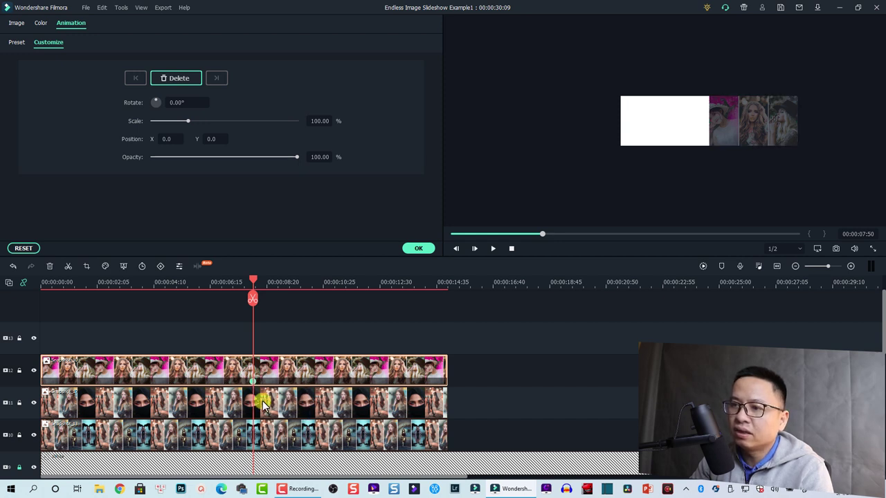
{"action": "left_click", "coordinate": [661, 204]}
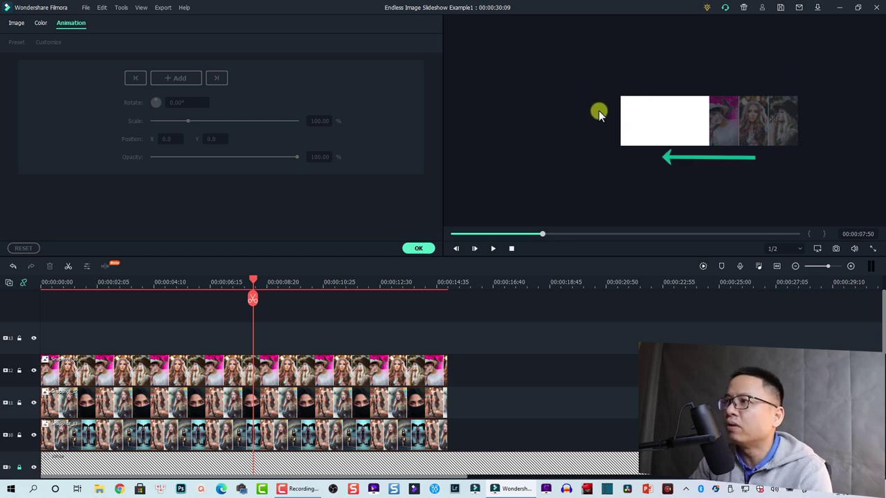
- Select the Snapshot_13 clip, hide and lock tracks 11 and 12, and return the playhead to the start of the timeline
{"action": "scroll", "coordinate": [442, 380], "scroll_direction": "down", "scroll_amount": 1}
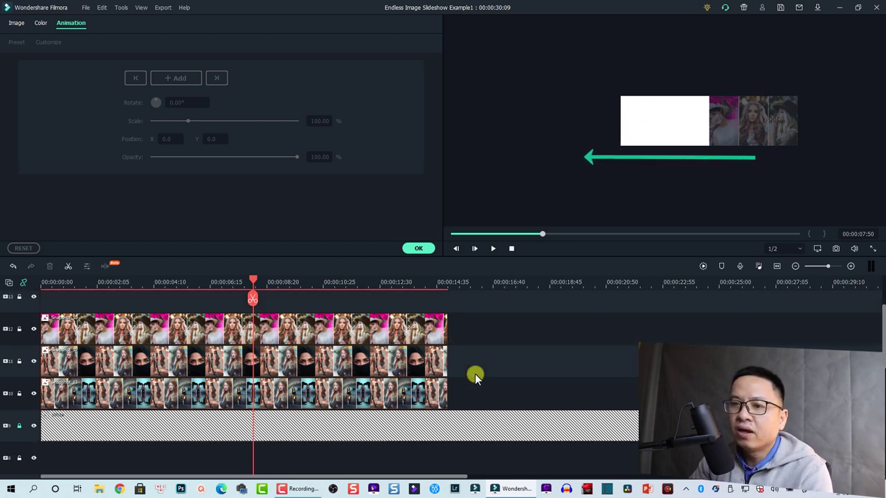
{"action": "left_click", "coordinate": [235, 396]}
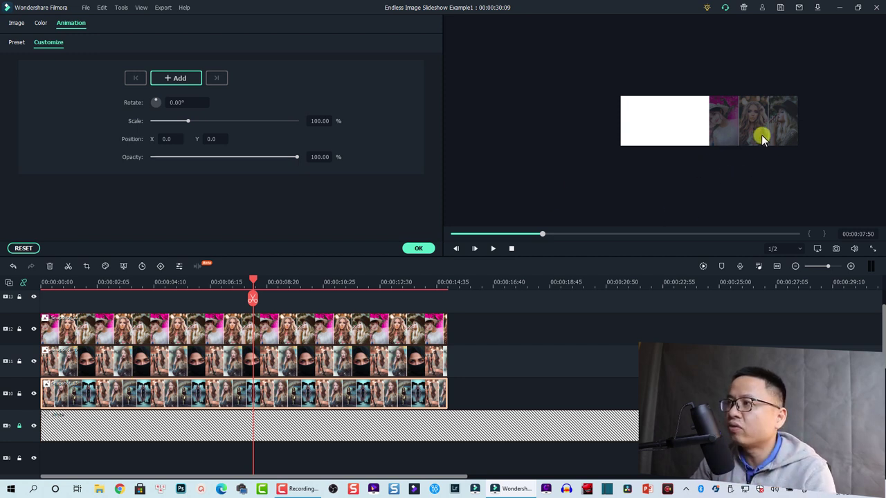
{"action": "left_click", "coordinate": [32, 330]}
{"action": "left_click", "coordinate": [33, 361]}
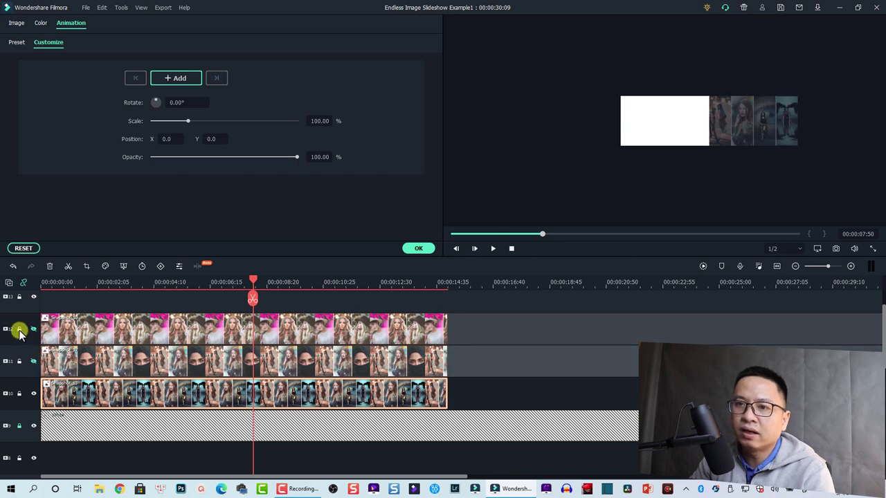
{"action": "left_click", "coordinate": [18, 330]}
{"action": "left_click", "coordinate": [19, 361]}
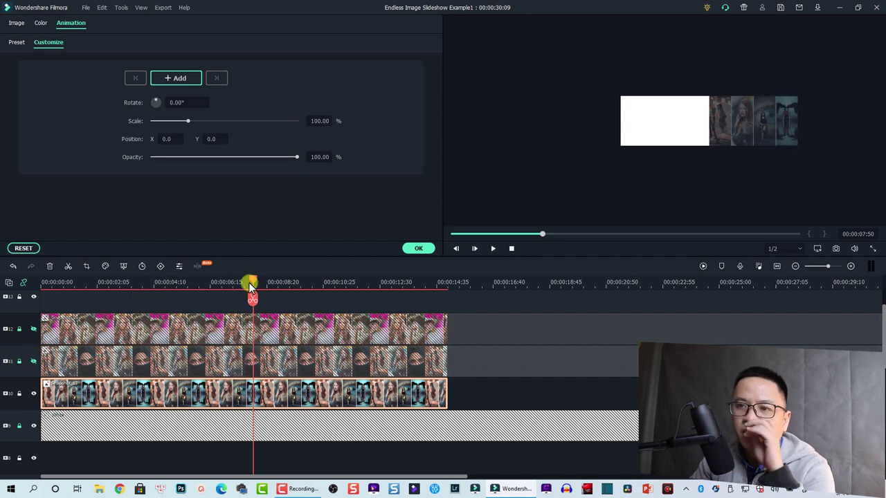
{"action": "left_click_drag", "start_coordinate": [255, 281], "coordinate": [40, 322]}
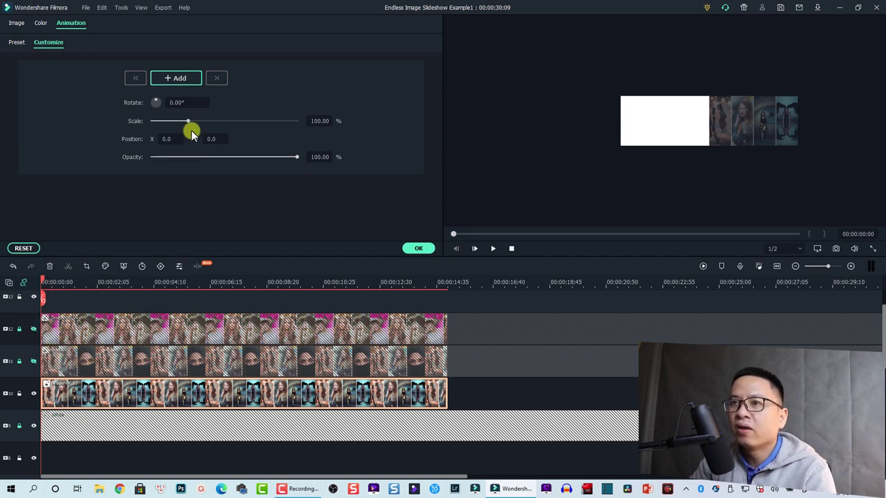
- Keyframe the Snapshot_13 clip on track 10 from its start to its end, with an end X position of -387
{"action": "left_click", "coordinate": [176, 78]}
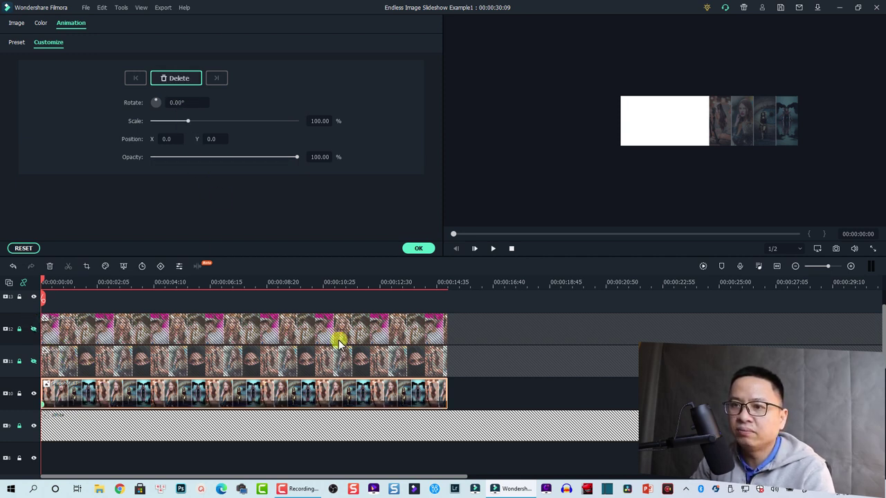
{"action": "left_click_drag", "start_coordinate": [43, 281], "coordinate": [54, 282]}
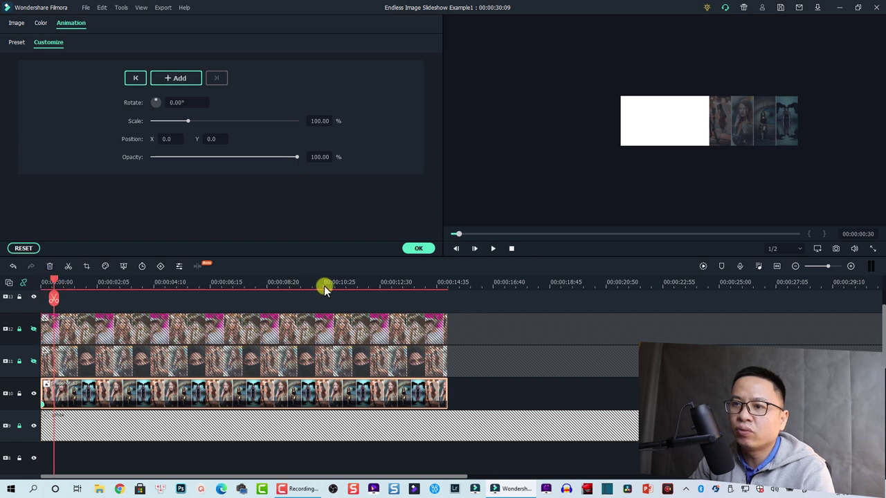
{"action": "left_click", "coordinate": [399, 289]}
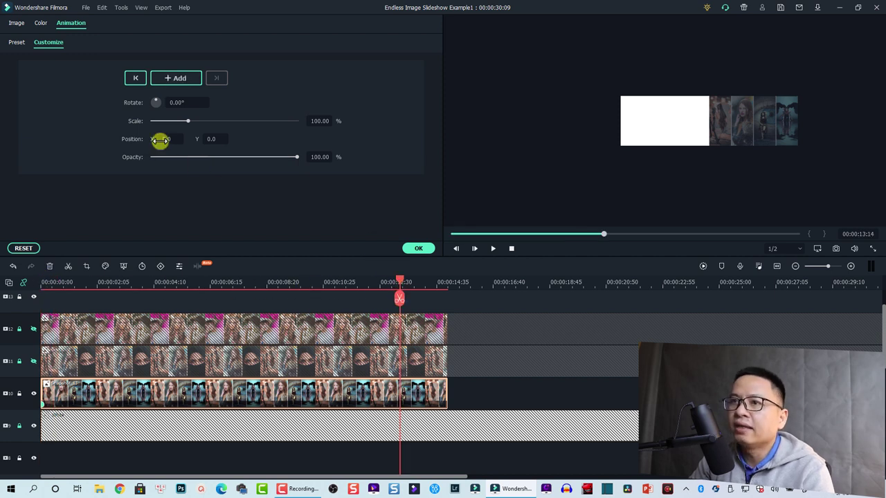
{"action": "left_click_drag", "start_coordinate": [165, 139], "coordinate": [442, 240]}
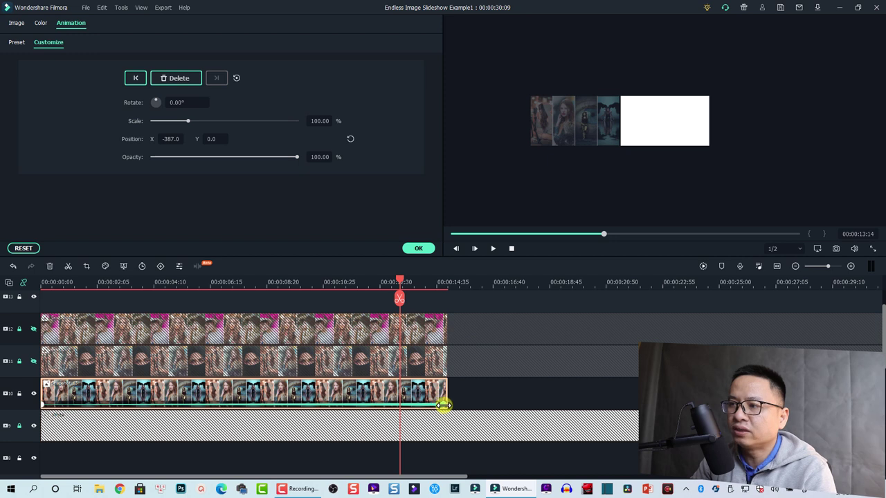
- Play back the track 10 clip's animation from the start of the timeline to check its leftward movement
{"action": "key", "text": "space"}
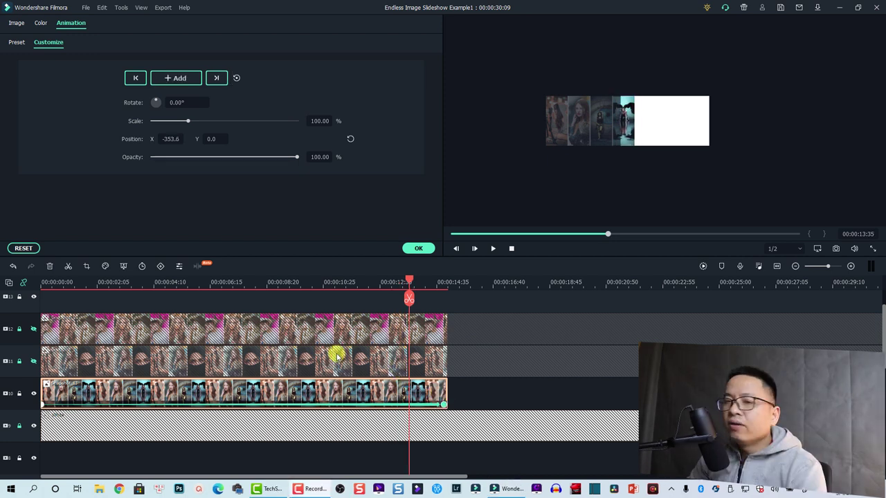
{"action": "left_click", "coordinate": [43, 284]}
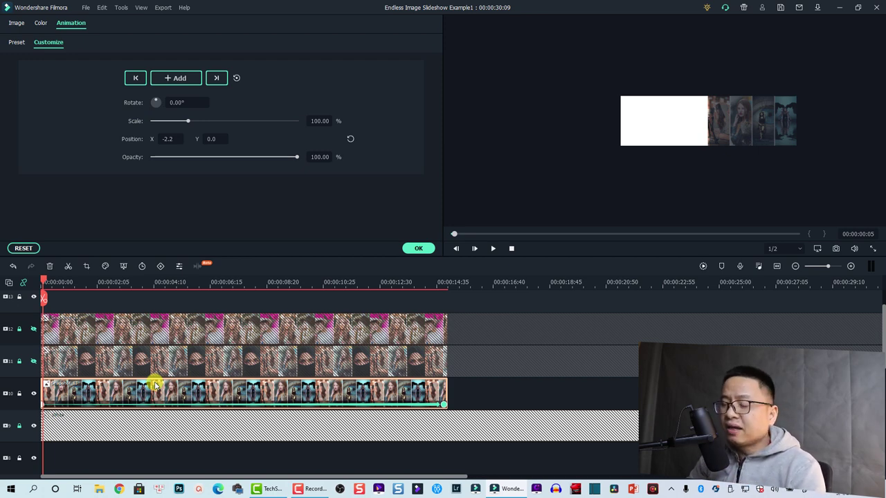
{"action": "key", "text": "space"}
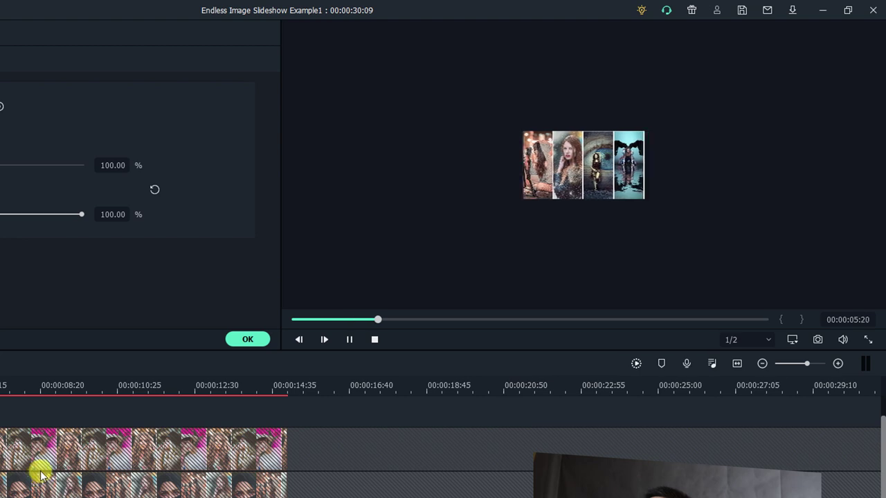
- Show and unlock track 11, and move its clip to start at 00:00:07:27, where the track 10 collage fills the frame
{"action": "left_click", "coordinate": [467, 235]}
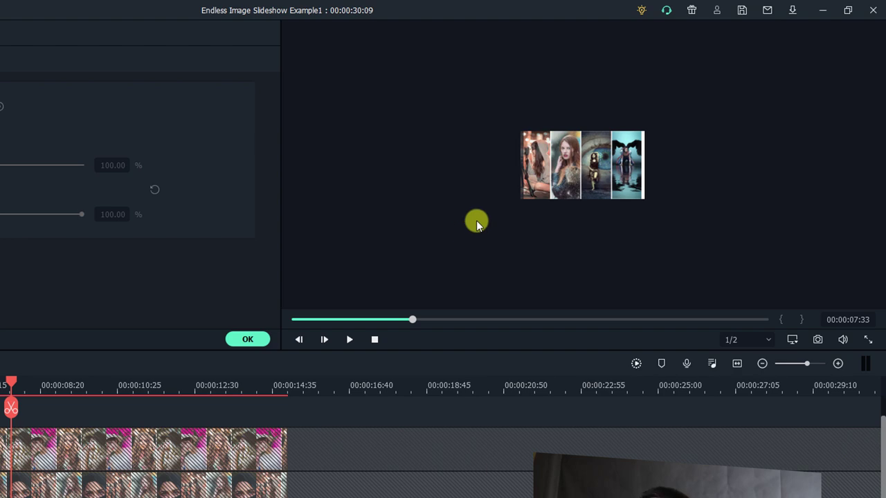
{"action": "left_click_drag", "start_coordinate": [28, 379], "coordinate": [0, 384]}
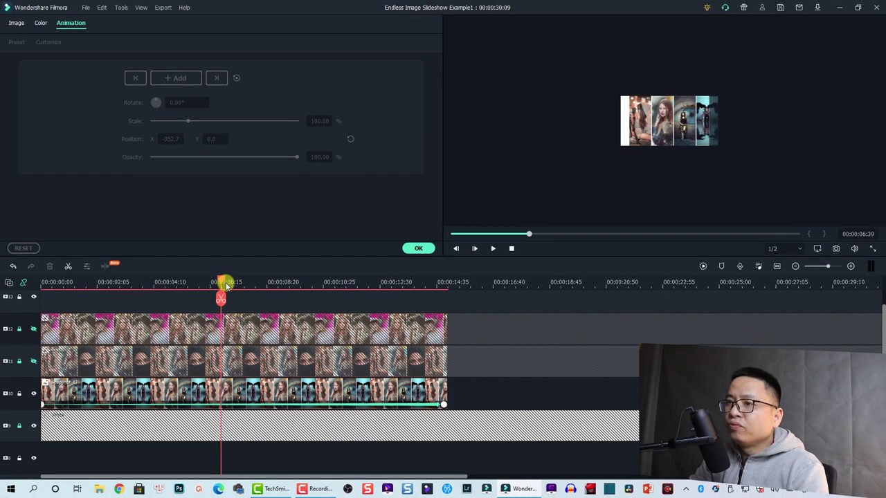
{"action": "left_click_drag", "start_coordinate": [227, 285], "coordinate": [246, 296]}
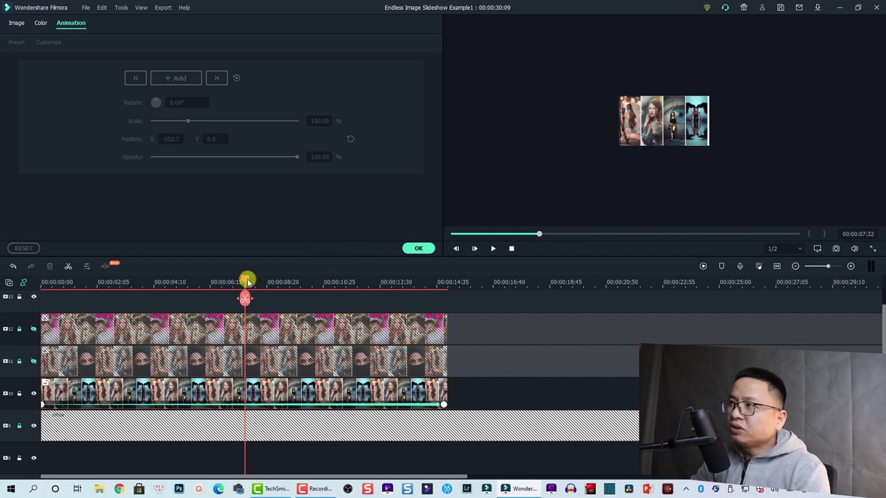
{"action": "left_click_drag", "start_coordinate": [248, 283], "coordinate": [243, 281]}
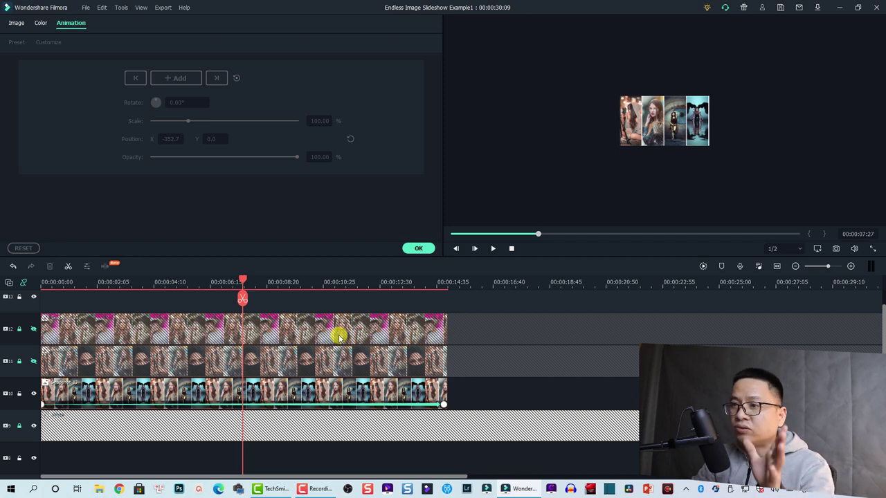
{"action": "left_click", "coordinate": [33, 361]}
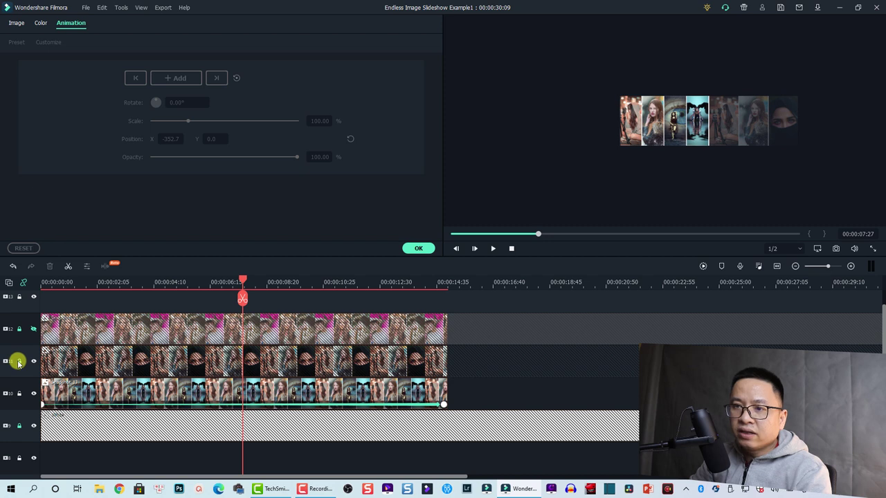
{"action": "left_click", "coordinate": [18, 361]}
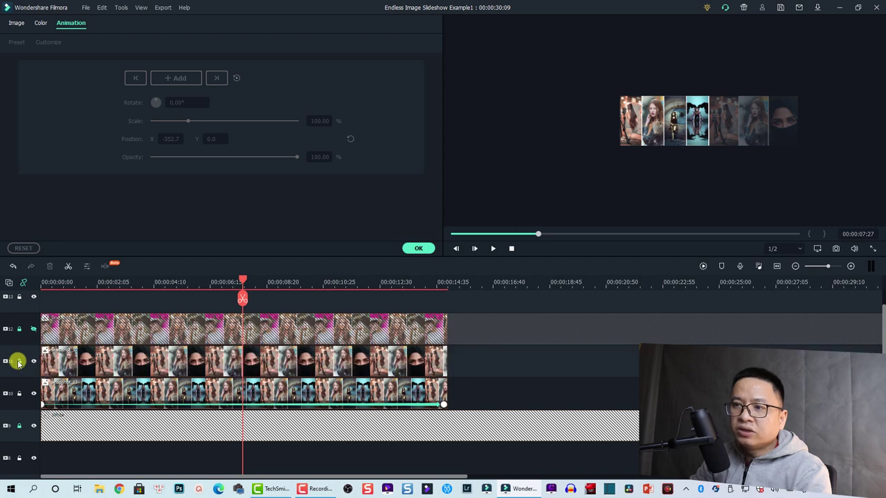
{"action": "left_click", "coordinate": [216, 370]}
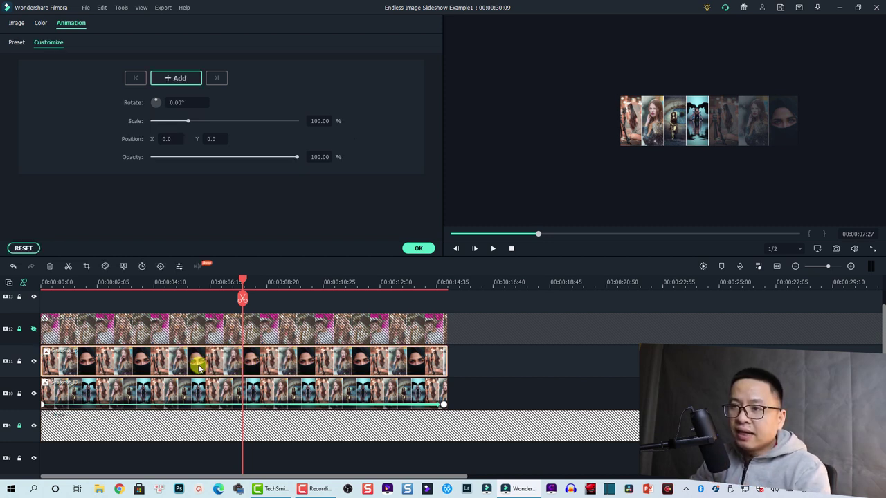
{"action": "left_click_drag", "start_coordinate": [197, 362], "coordinate": [400, 358]}
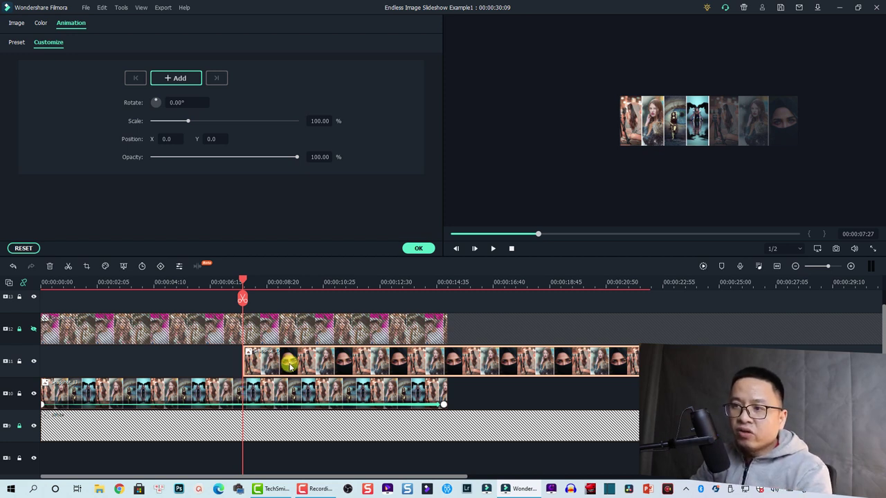
- Add a keyframe at the start of the track 11 clip and one at 00:00:22:15 with X position -387
{"action": "left_click", "coordinate": [161, 267]}
{"action": "left_click_drag", "start_coordinate": [242, 280], "coordinate": [644, 296]}
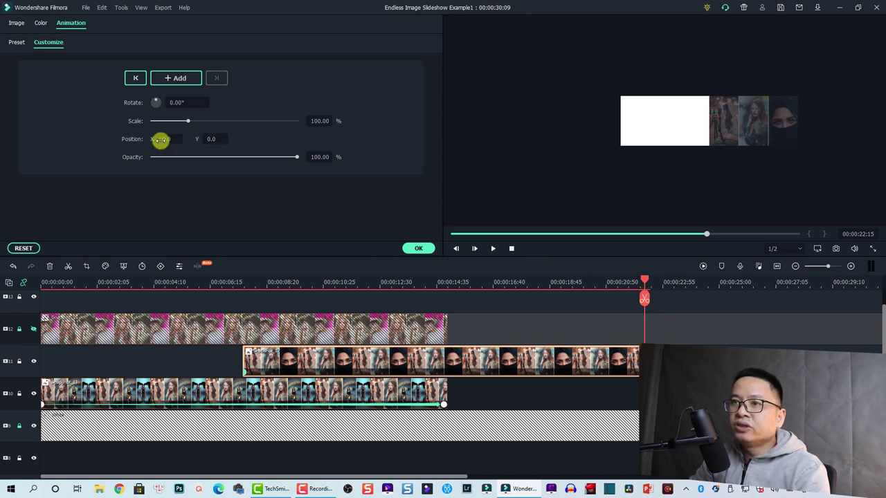
{"action": "key", "text": "Return"}
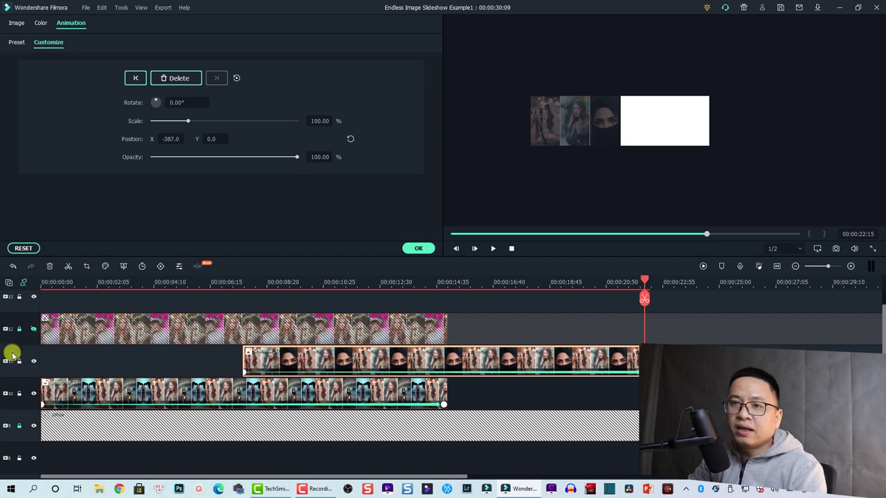
- Show and unlock track 12, and move its clip to start at 00:00:14:55, where the track 11 collage fills the frame
{"action": "left_click", "coordinate": [42, 284]}
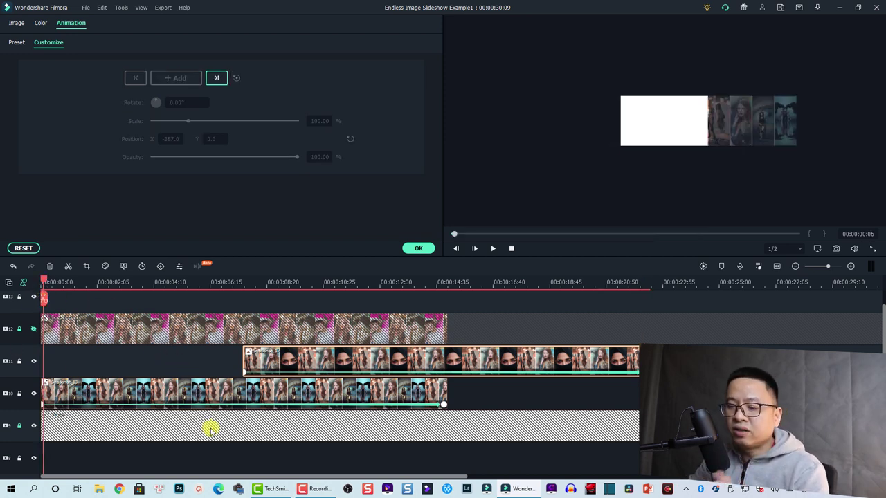
{"action": "key", "text": "space"}
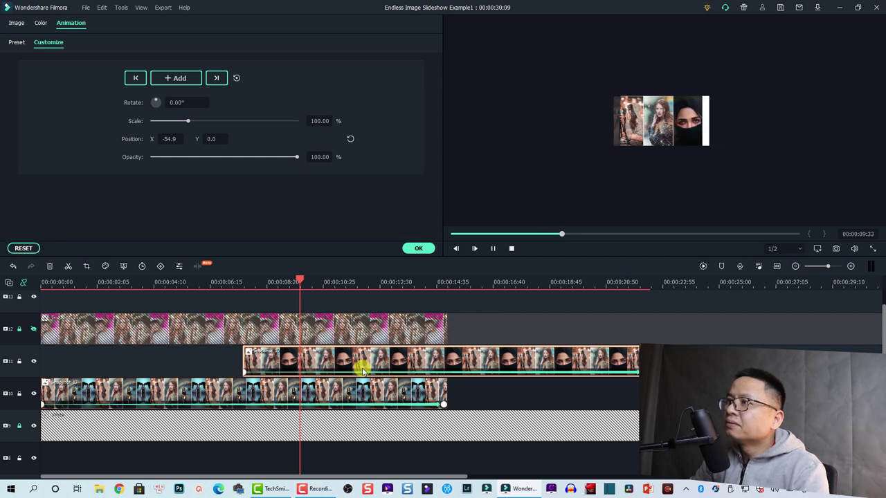
{"action": "key", "text": "Down"}
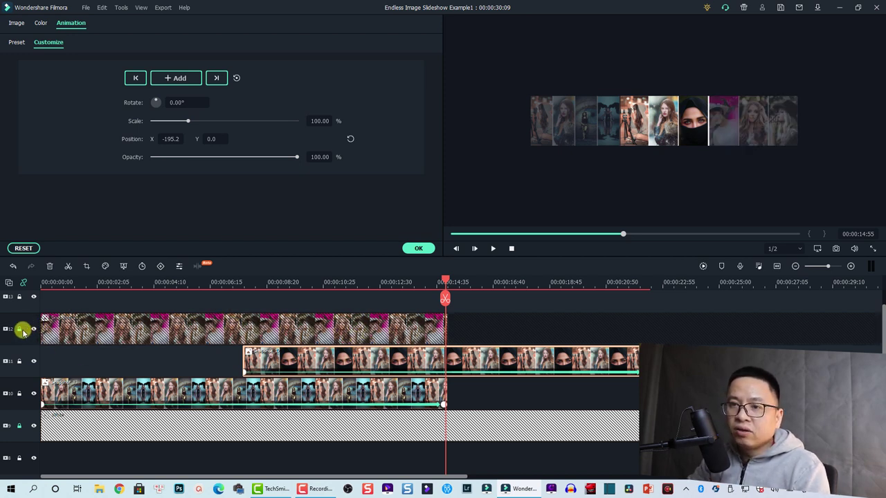
{"action": "left_click", "coordinate": [242, 334]}
{"action": "left_click_drag", "start_coordinate": [412, 336], "coordinate": [524, 338]}
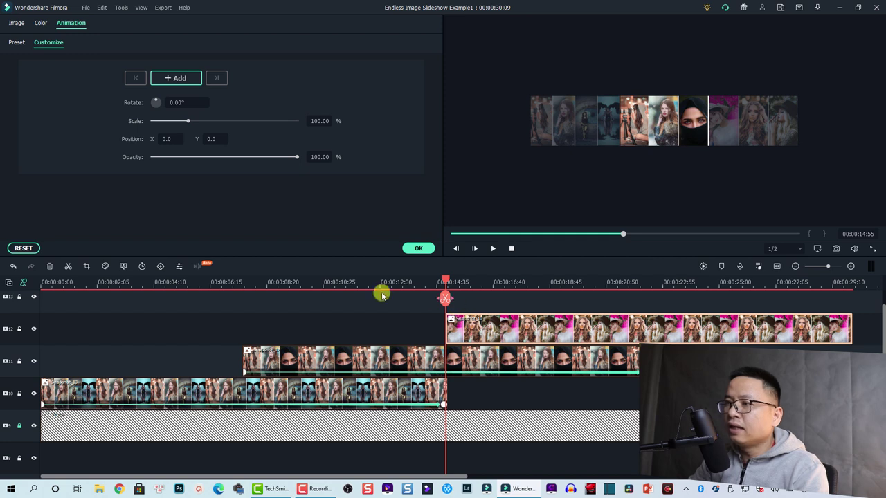
- Add a keyframe at the start of the track 12 clip and one at 00:00:26:19 with X position -385
{"action": "left_click", "coordinate": [160, 266]}
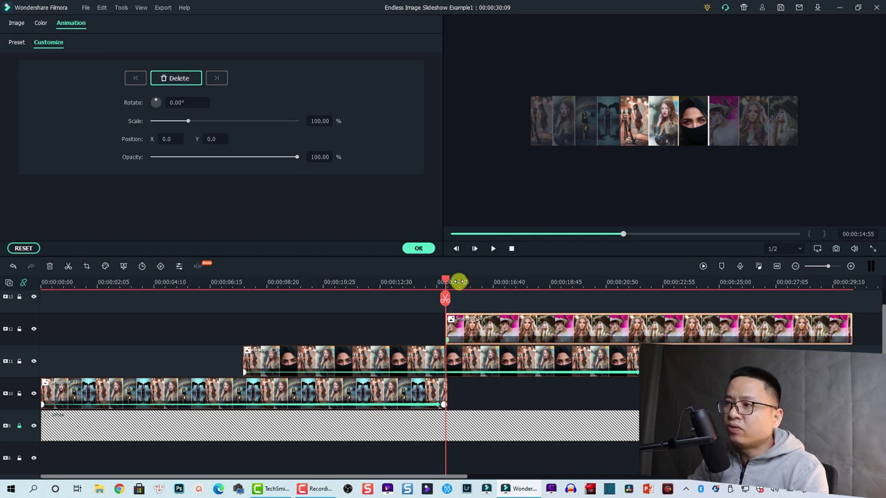
{"action": "left_click_drag", "start_coordinate": [447, 280], "coordinate": [755, 284]}
{"action": "double_click", "coordinate": [166, 139]}
{"action": "type", "text": "-25"}
{"action": "key", "text": "Return"}
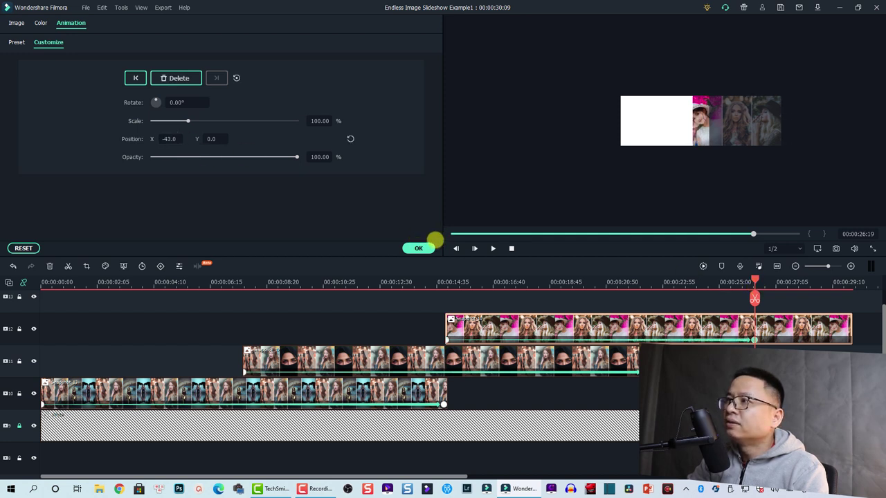
{"action": "left_click_drag", "start_coordinate": [192, 138], "coordinate": [170, 139]}
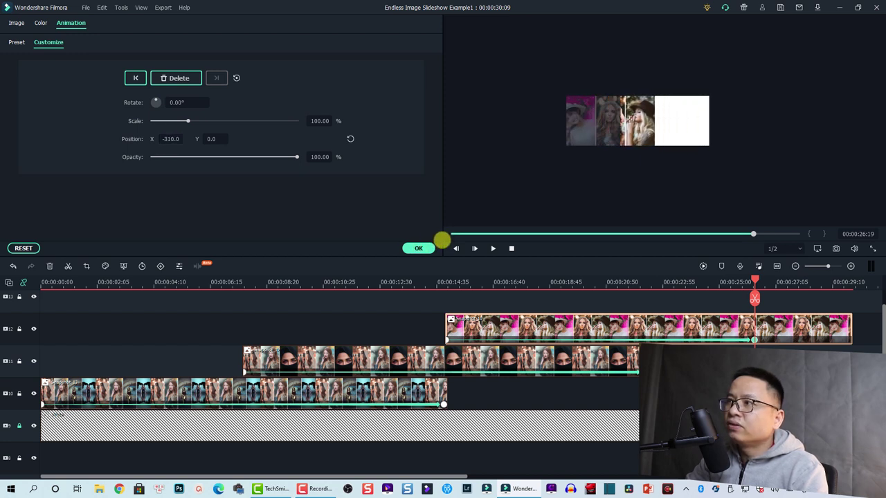
{"action": "left_click_drag", "start_coordinate": [435, 239], "coordinate": [414, 239]}
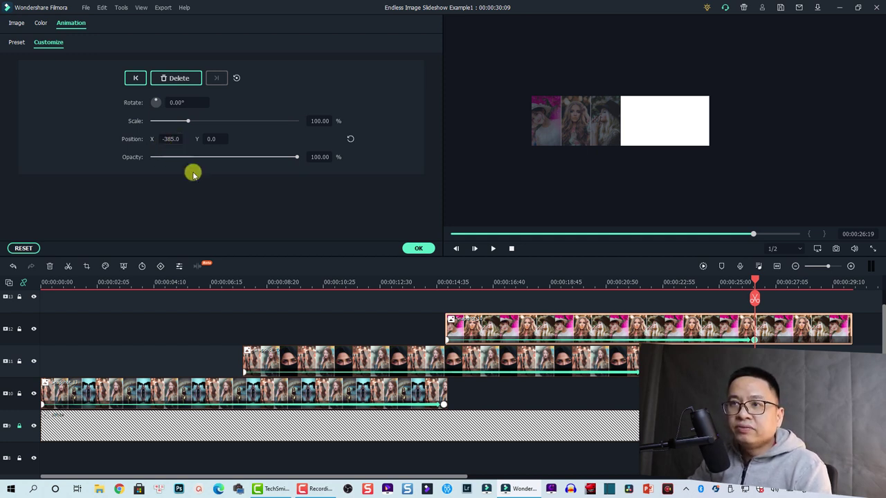
- Check the X position of the end keyframes on the track 11 and track 10 clips
{"action": "left_click", "coordinate": [312, 284]}
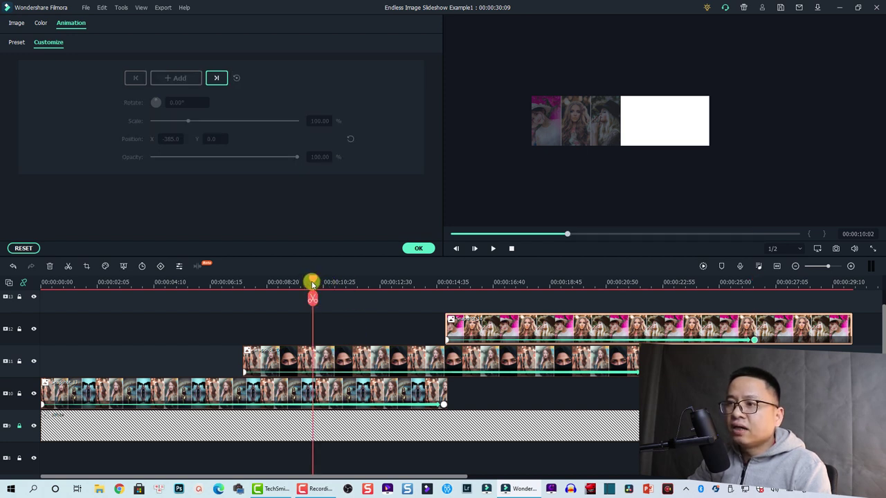
{"action": "left_click_drag", "start_coordinate": [312, 283], "coordinate": [645, 298]}
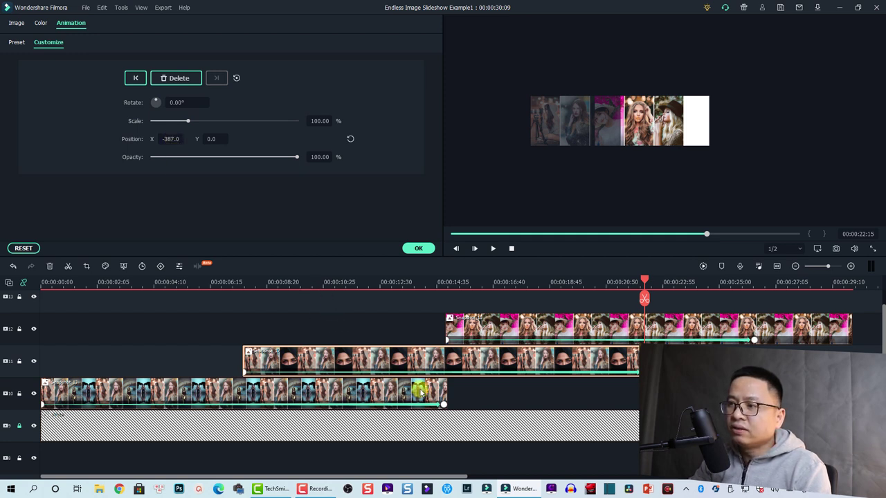
{"action": "left_click", "coordinate": [435, 283]}
{"action": "left_click_drag", "start_coordinate": [438, 285], "coordinate": [442, 285]}
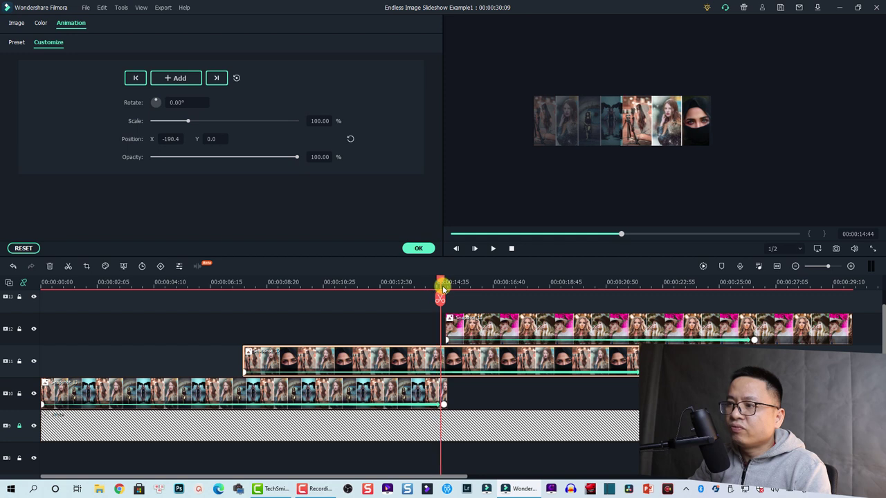
{"action": "left_click", "coordinate": [446, 409]}
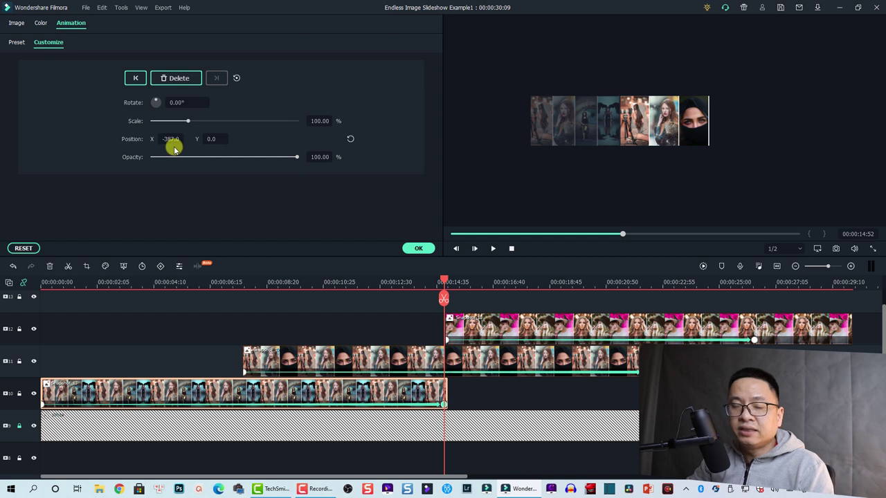
- Set the X position of the track 12 clip's second keyframe to -387
{"action": "left_click", "coordinate": [446, 282]}
{"action": "left_click_drag", "start_coordinate": [595, 282], "coordinate": [768, 290]}
{"action": "left_click", "coordinate": [753, 340]}
{"action": "key", "text": "Return"}
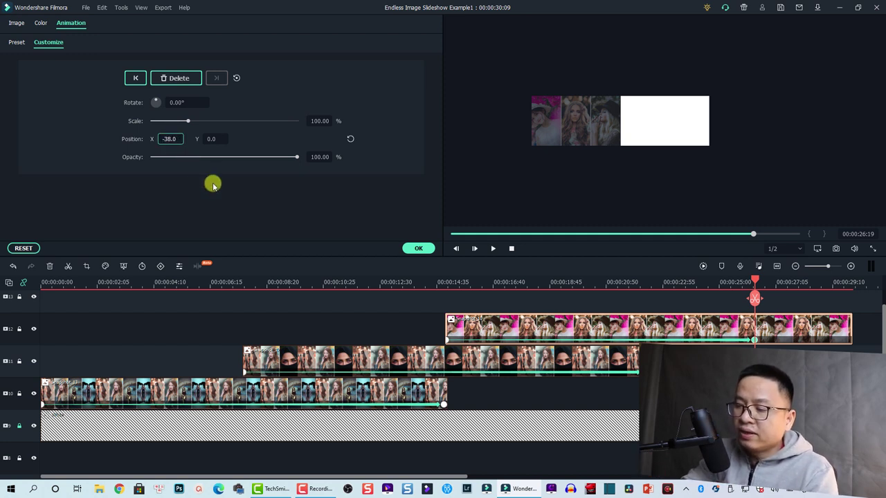
{"action": "key", "text": "Return"}
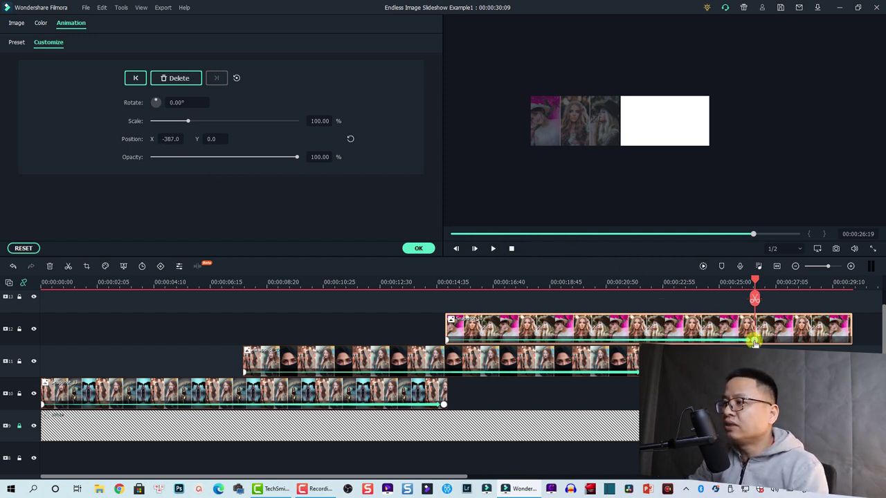
- Move the second keyframe of the track 12 clip from 00:00:26:19 to the end of the clip
{"action": "left_click_drag", "start_coordinate": [778, 341], "coordinate": [836, 340]}
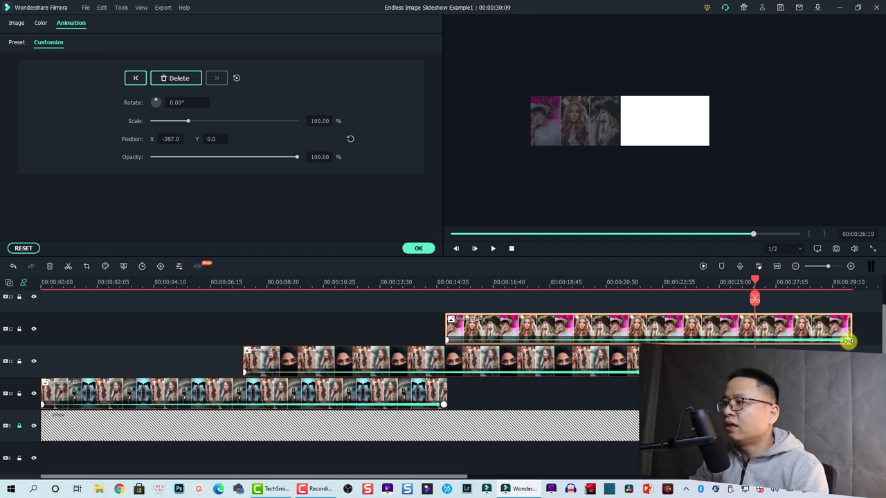
{"action": "left_click_drag", "start_coordinate": [849, 341], "coordinate": [848, 340]}
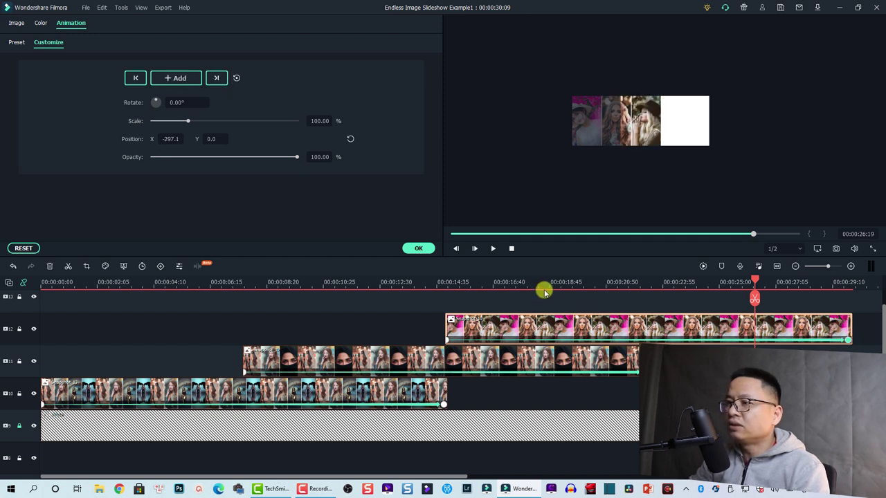
{"action": "left_click", "coordinate": [848, 339]}
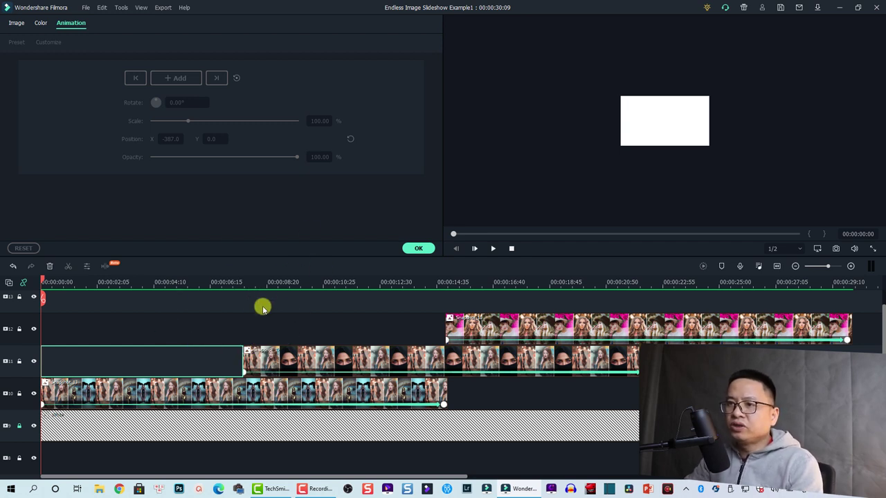
- Set the preview's zoom level to Fit
{"action": "right_click", "coordinate": [566, 131]}
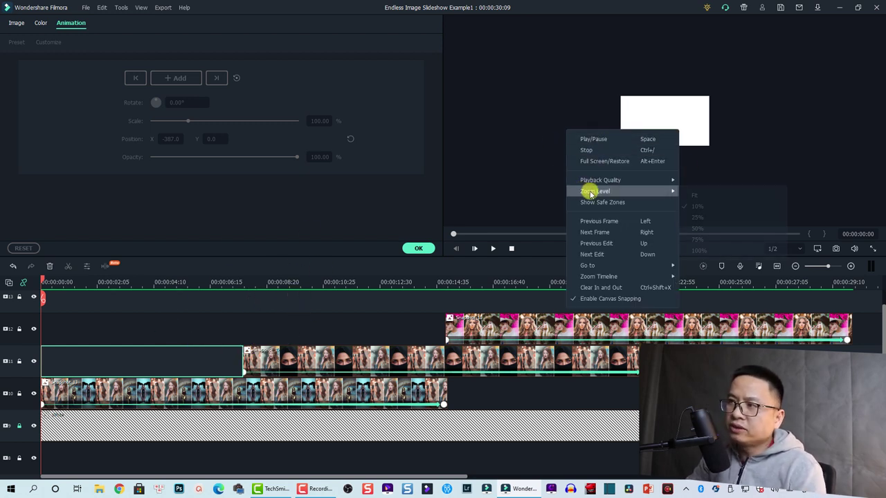
{"action": "mouse_move", "coordinate": [593, 194]}
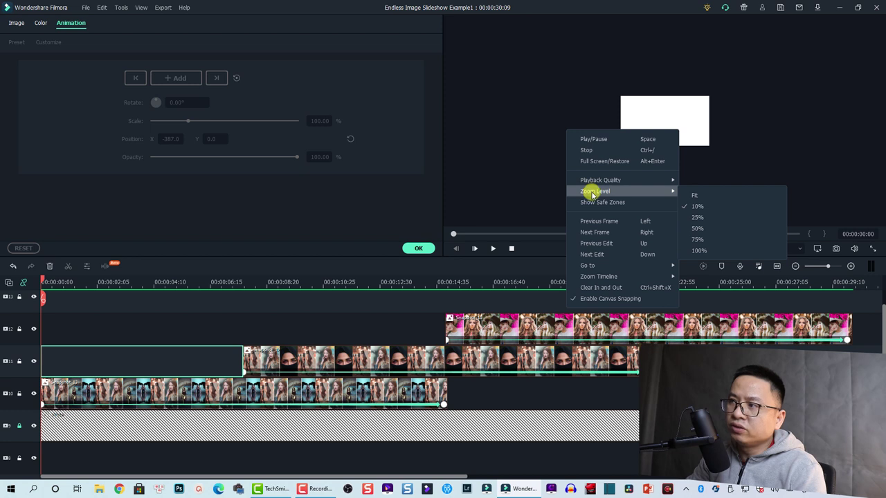
{"action": "left_click", "coordinate": [694, 197]}
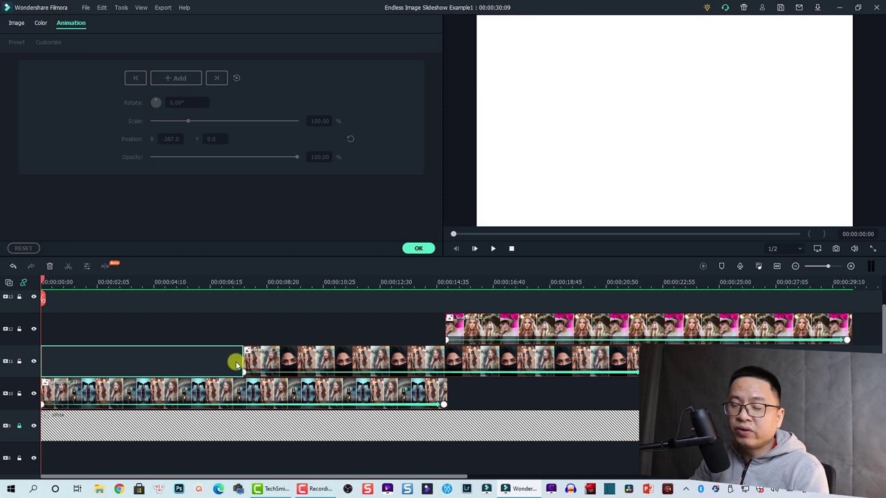
- Play the slideshow from the beginning, then review the frames between about 00:00:07:20 and 00:00:17:20
{"action": "left_click", "coordinate": [142, 322]}
{"action": "key", "text": "space"}
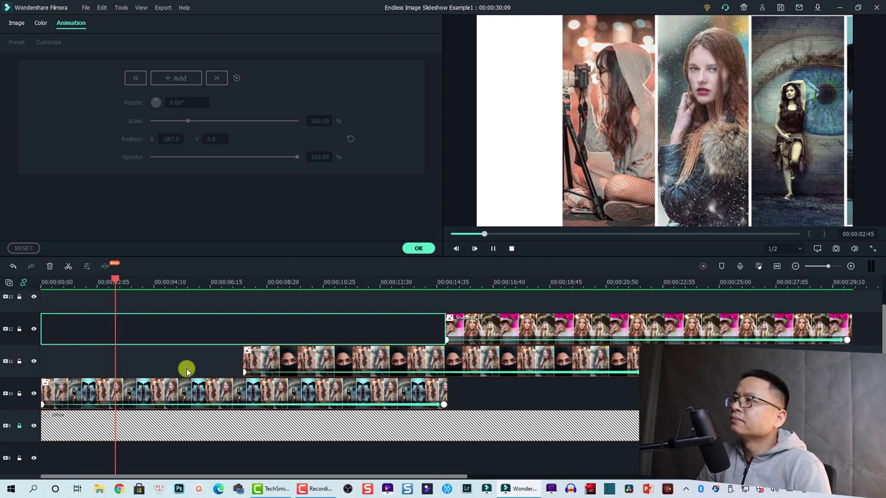
{"action": "left_click", "coordinate": [187, 371]}
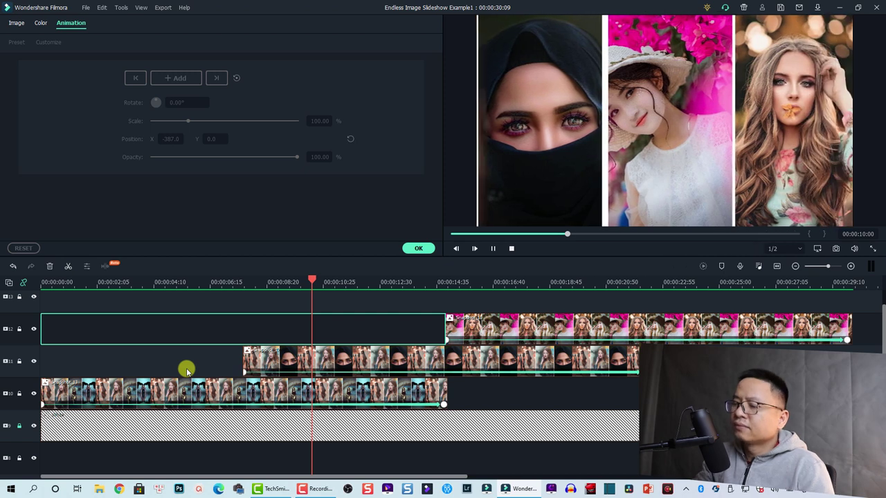
{"action": "left_click", "coordinate": [238, 284]}
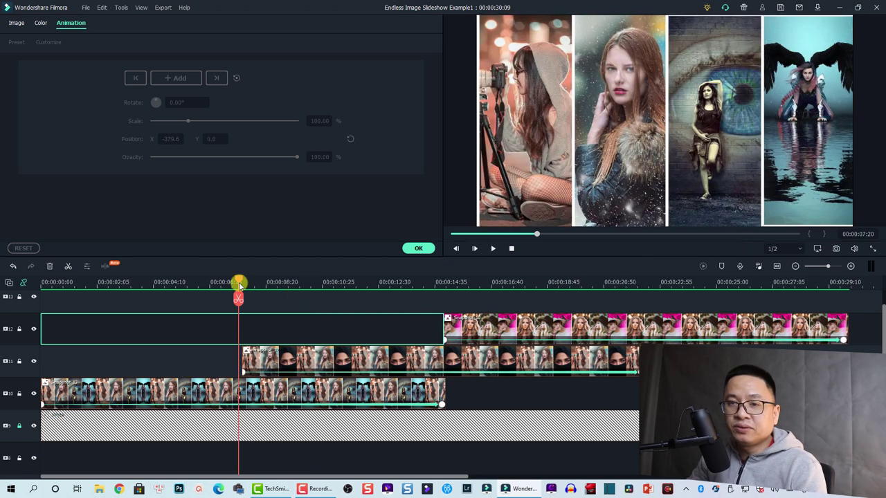
{"action": "left_click_drag", "start_coordinate": [239, 284], "coordinate": [509, 285]}
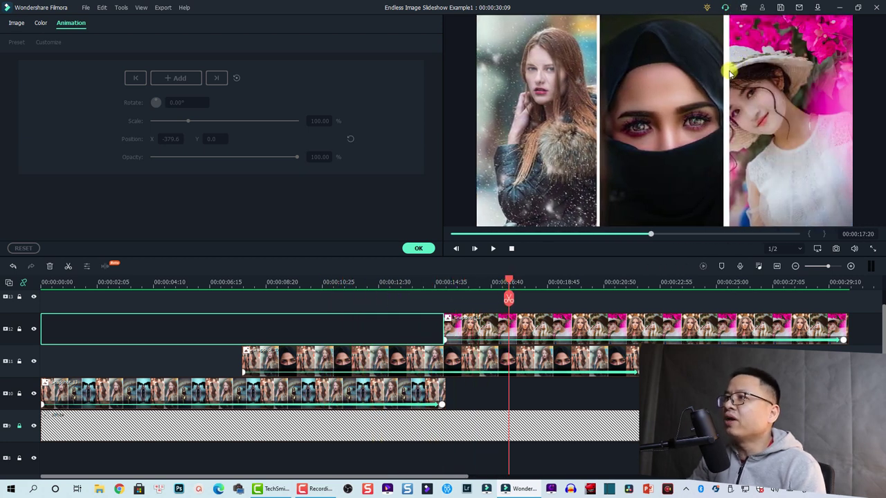
- Examine the motion of the track 12 clip and play the slideshow from just before that clip's start
{"action": "left_click", "coordinate": [524, 322]}
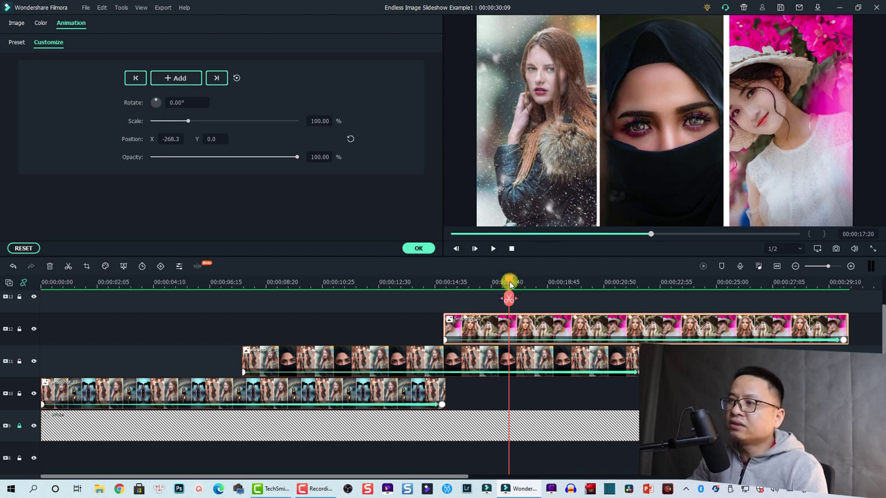
{"action": "left_click_drag", "start_coordinate": [509, 283], "coordinate": [627, 283]}
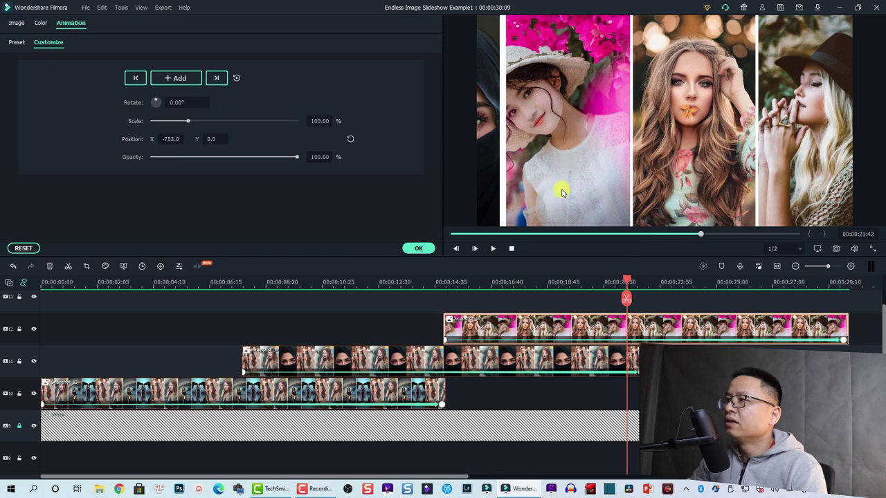
{"action": "mouse_move", "coordinate": [625, 283]}
{"action": "left_mouse_down"}
{"action": "mouse_move", "coordinate": [499, 283]}
{"action": "mouse_move", "coordinate": [436, 296]}
{"action": "mouse_move", "coordinate": [637, 279]}
{"action": "left_mouse_up"}
{"action": "left_click_drag", "start_coordinate": [506, 328], "coordinate": [458, 335]}
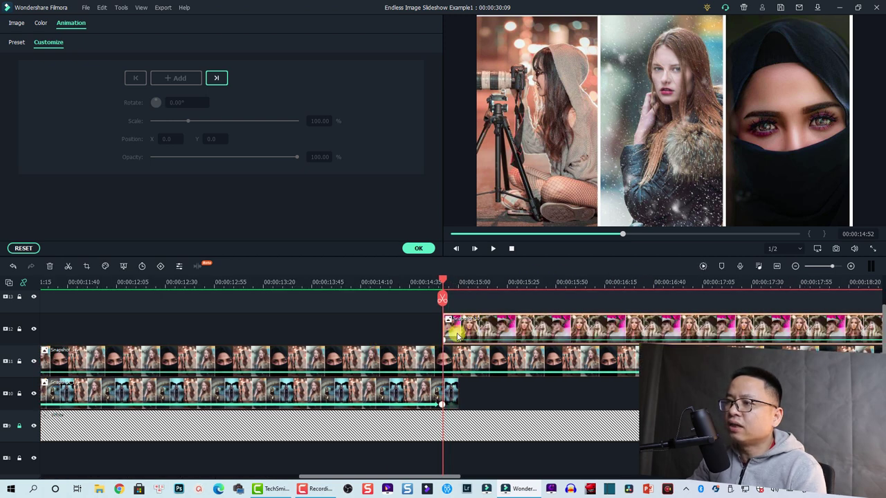
{"action": "left_click", "coordinate": [391, 283]}
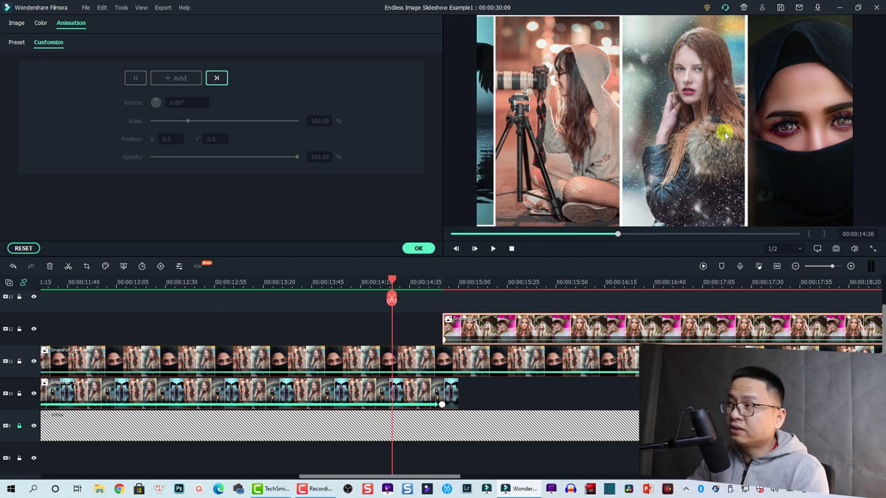
{"action": "left_click", "coordinate": [492, 250]}
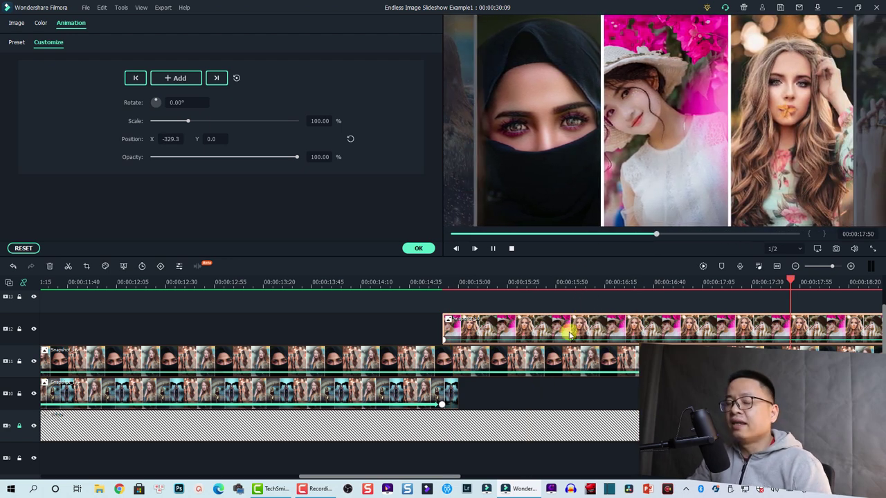
{"action": "key", "text": "space"}
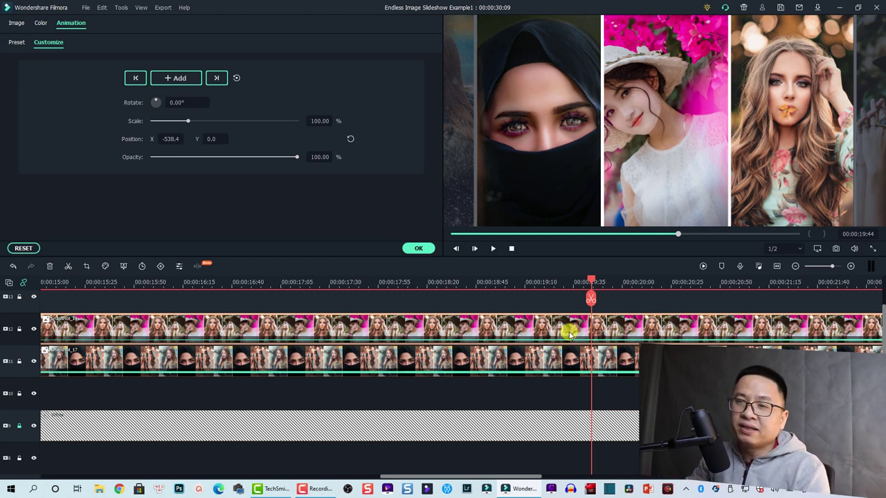
- Export the slideshow as an MP4 named Endless Image Slideshow Example5 at 30 fps
{"action": "left_click", "coordinate": [419, 248]}
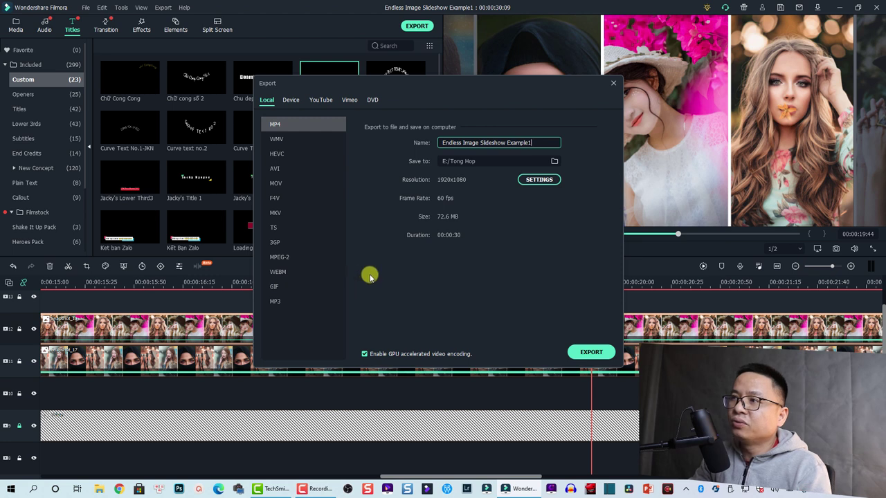
{"action": "left_click_drag", "start_coordinate": [531, 143], "coordinate": [527, 143]}
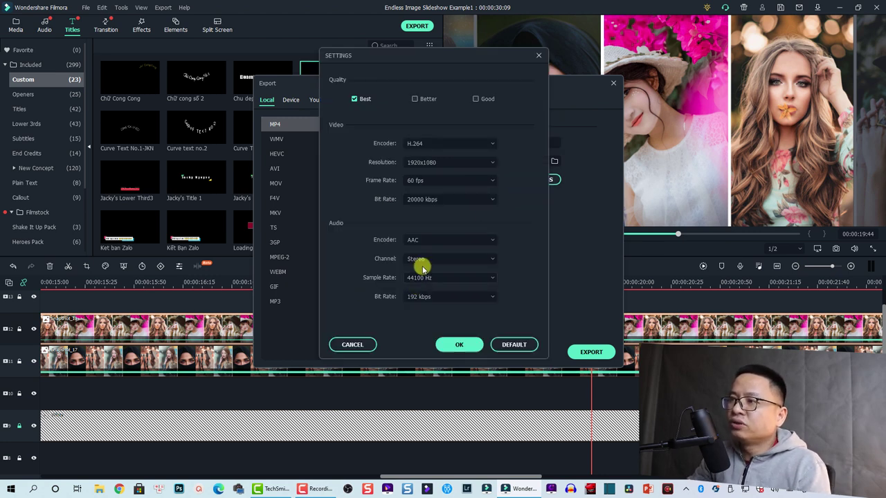
{"action": "left_click", "coordinate": [416, 181]}
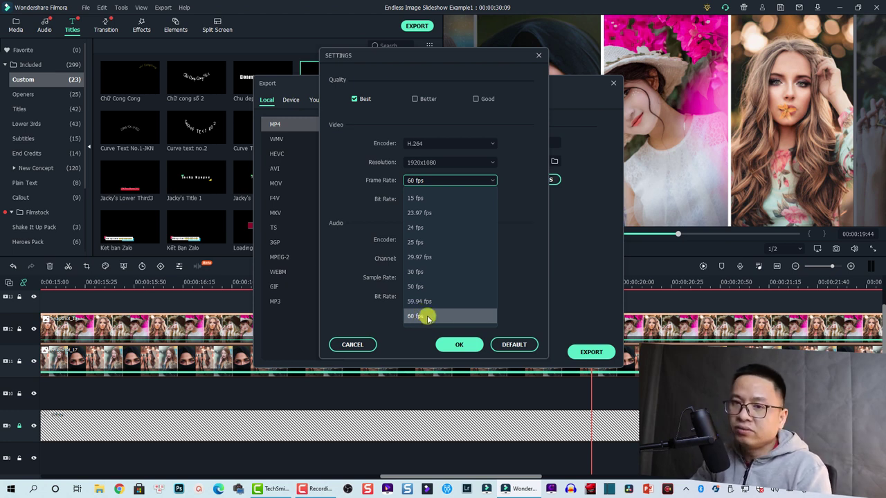
{"action": "left_click", "coordinate": [414, 274]}
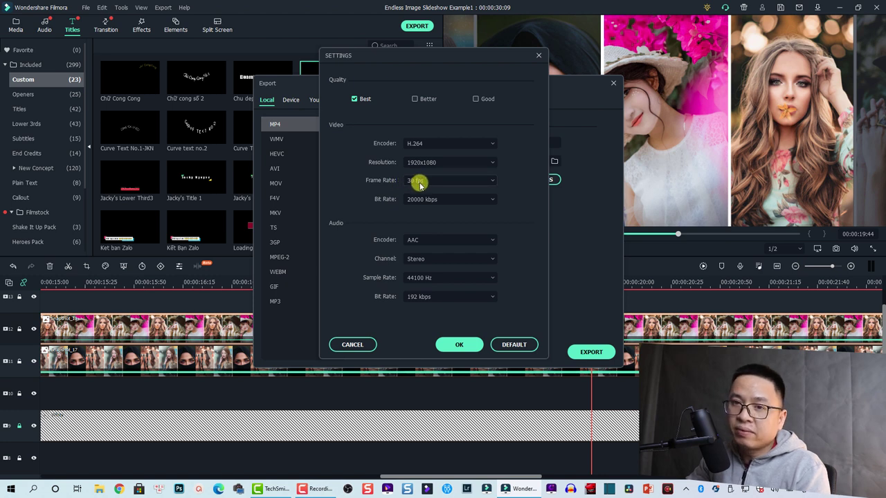
{"action": "left_click", "coordinate": [456, 342]}
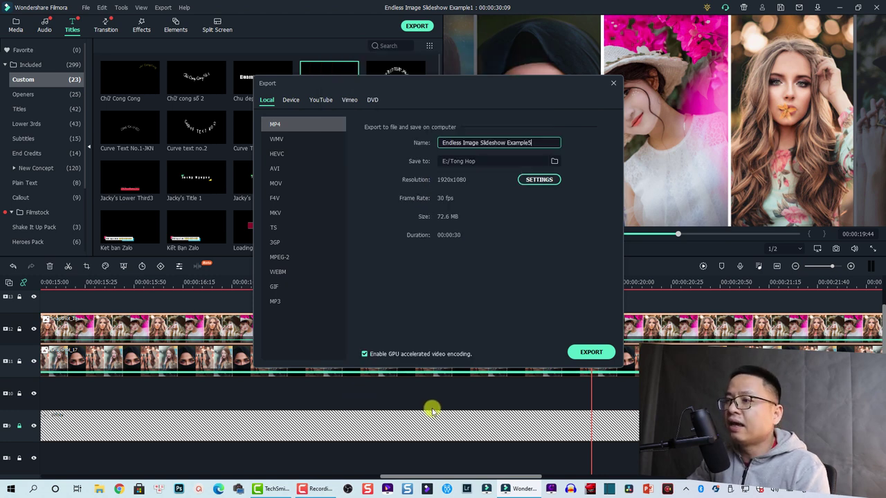
{"action": "left_click", "coordinate": [566, 355]}
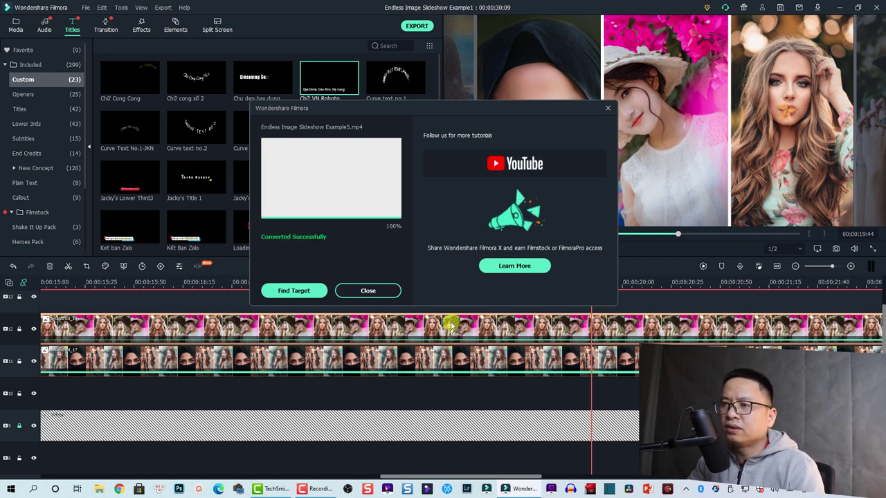
- Locate the exported Endless Image Slideshow Example5.mp4 in its folder and play it in the video player
{"action": "left_click", "coordinate": [309, 293]}
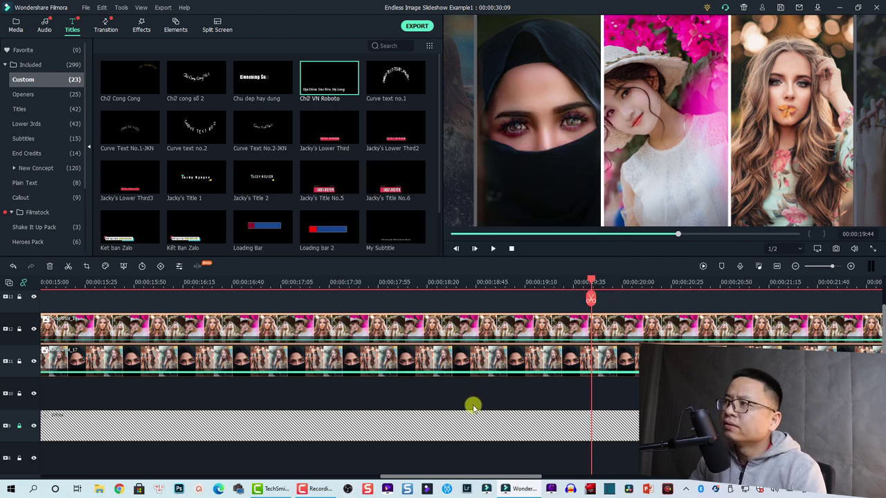
{"action": "left_click", "coordinate": [499, 324]}
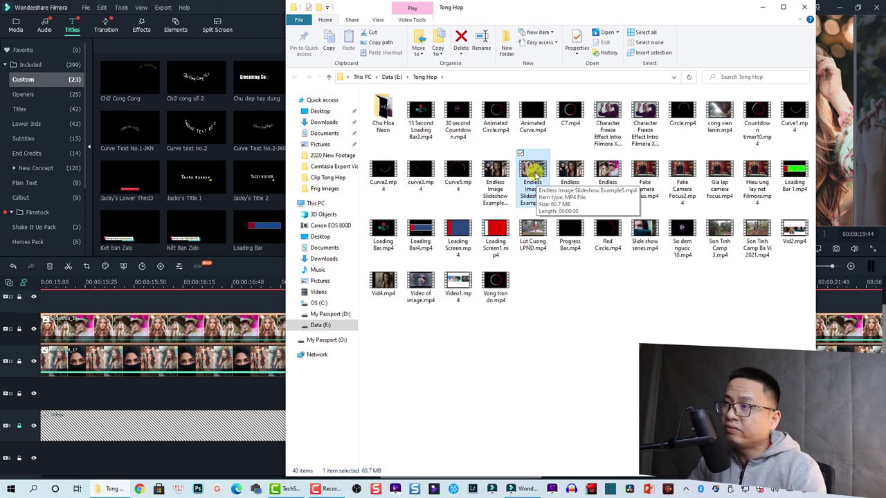
{"action": "double_click", "coordinate": [536, 174]}
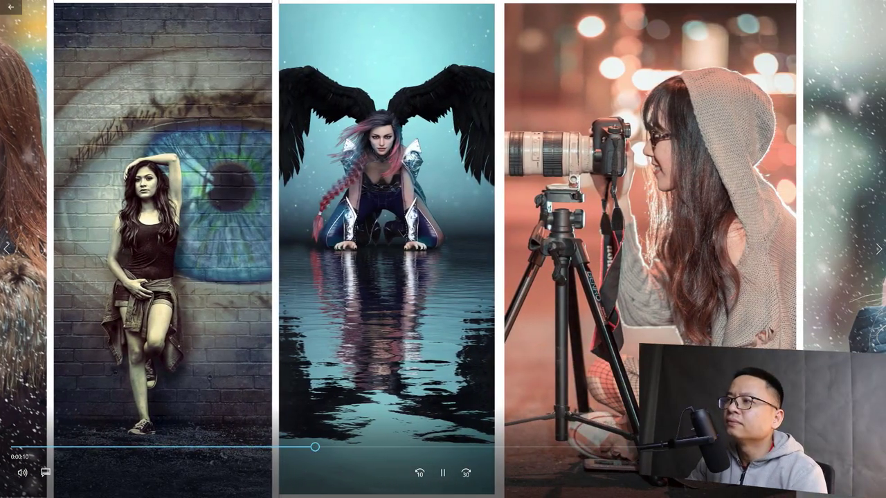
{"action": "key", "text": "space"}
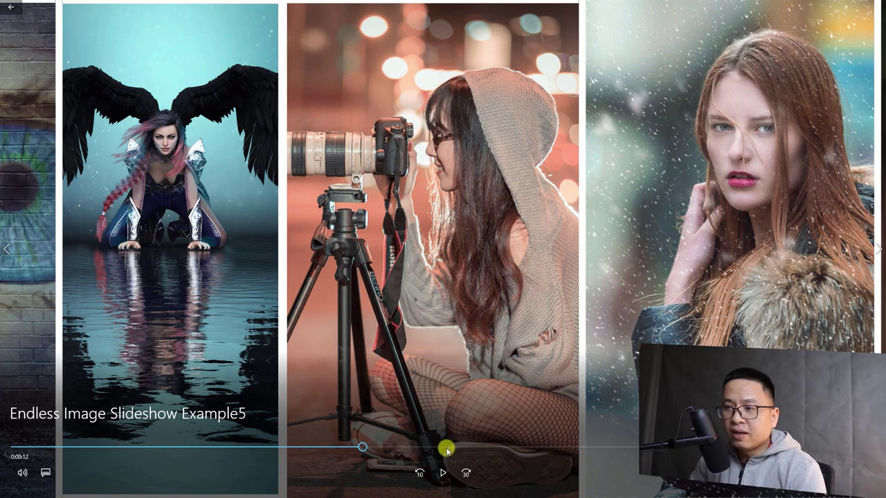
- Scrub through the exported video's beginning and end, then close the video player
{"action": "left_click_drag", "start_coordinate": [365, 449], "coordinate": [109, 448]}
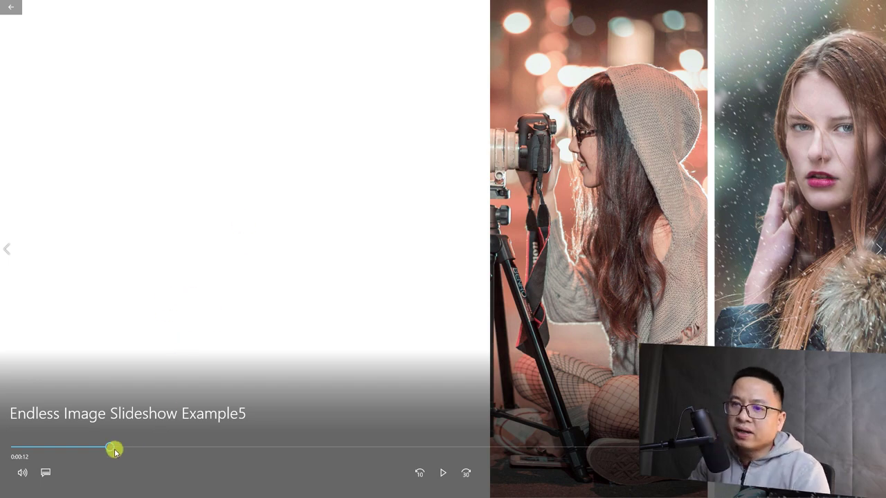
{"action": "left_click_drag", "start_coordinate": [109, 450], "coordinate": [693, 449]}
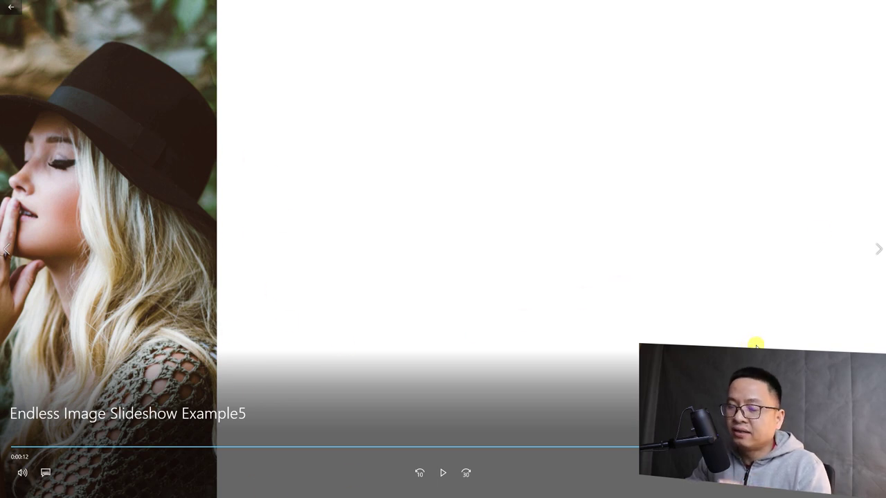
{"action": "key", "text": "Escape"}
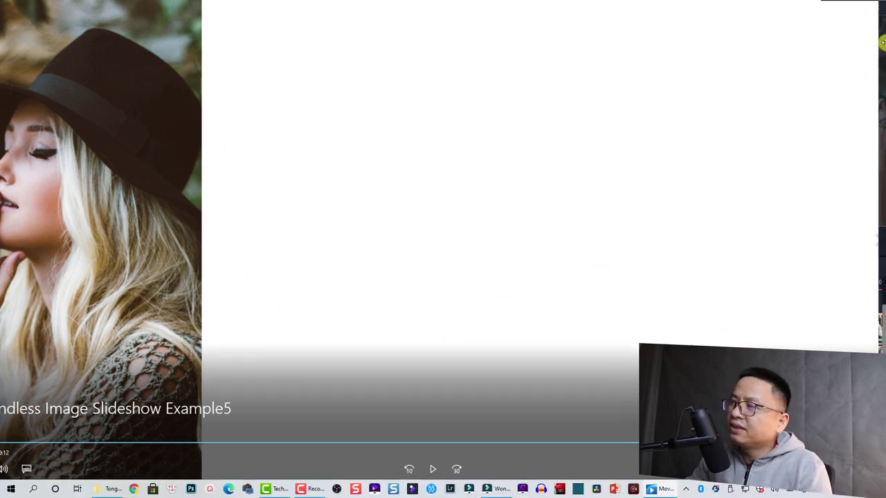
{"action": "left_click", "coordinate": [872, 5]}
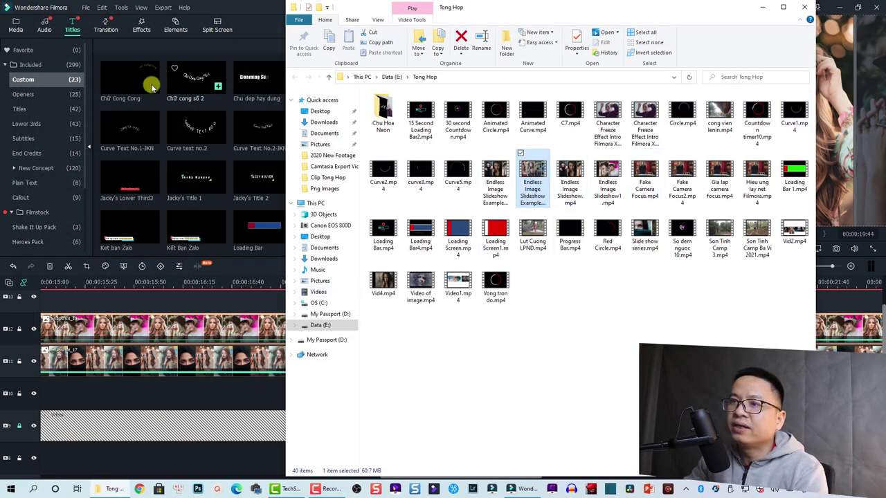
- Import the exported Endless Image Slideshow Example5.mp4 from the Tong Hop folder into the project media
{"action": "left_click", "coordinate": [15, 27]}
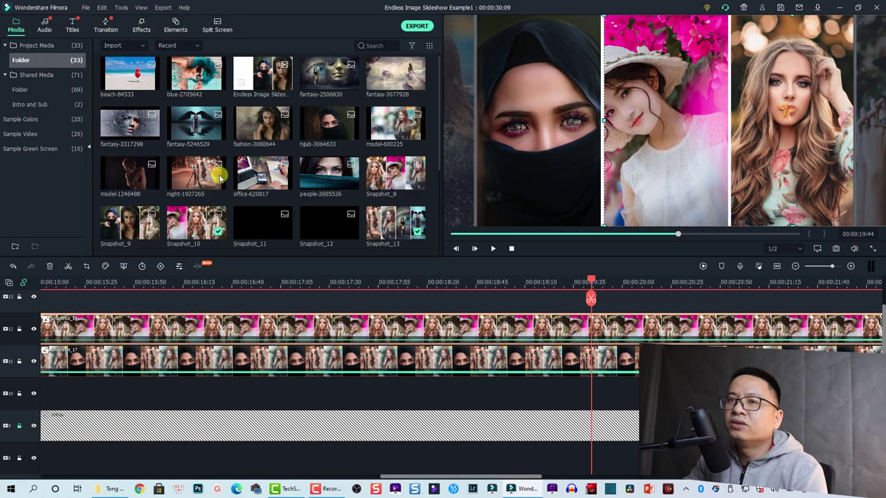
{"action": "left_click", "coordinate": [113, 489]}
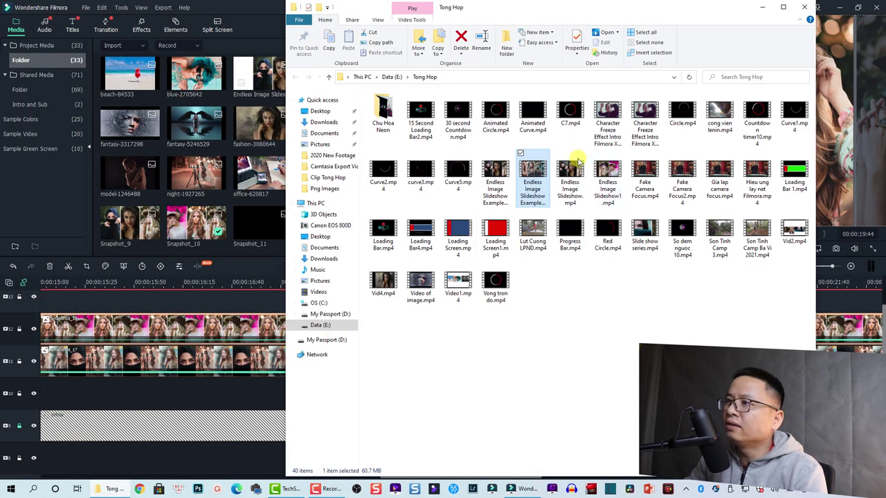
{"action": "left_click_drag", "start_coordinate": [532, 178], "coordinate": [243, 211]}
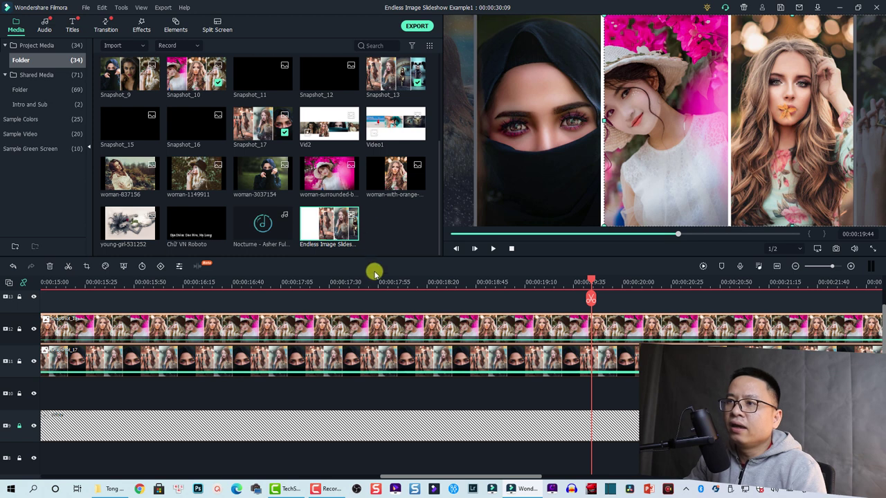
- Clear the timeline by deleting all collage clips, then unlocking track 9 and deleting its white background
{"action": "key", "text": "ctrl+a"}
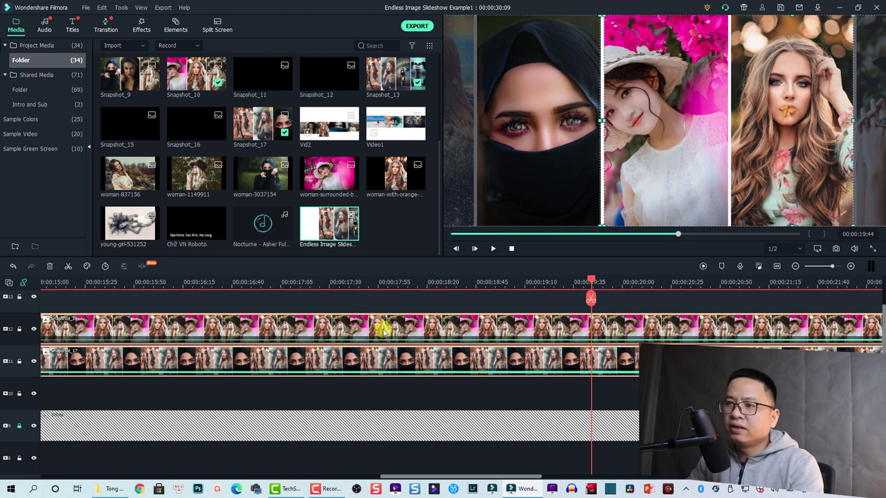
{"action": "key", "text": "Delete"}
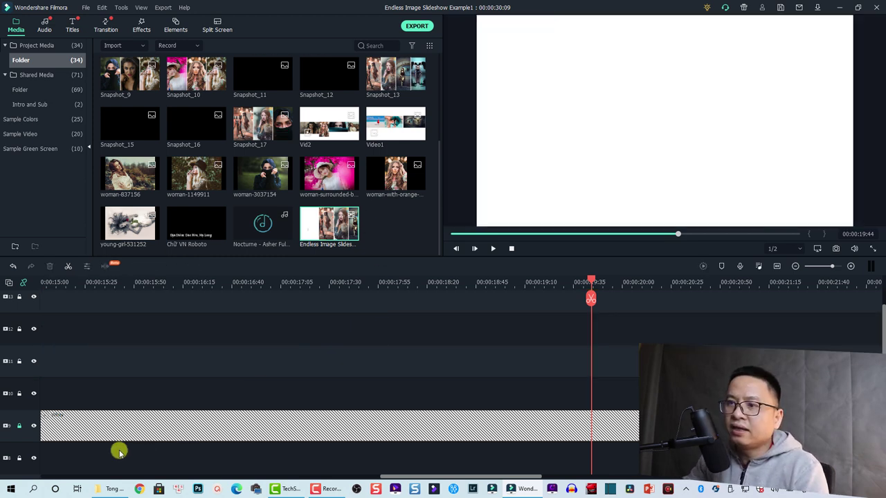
{"action": "left_click", "coordinate": [18, 428]}
{"action": "left_click", "coordinate": [207, 429]}
{"action": "key", "text": "Delete"}
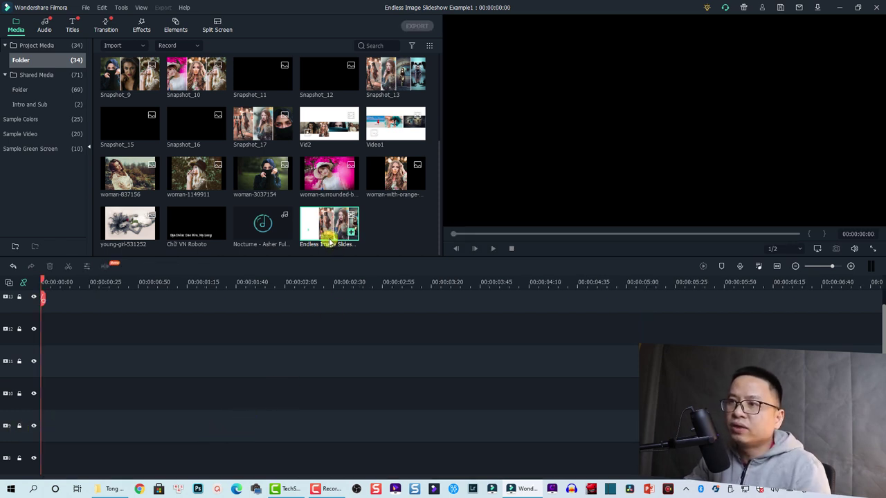
- Place the Endless Image Slideshow Example5 video at the start of track 10, matching the project settings to 1920 x 1080 30fps
{"action": "left_click_drag", "start_coordinate": [330, 238], "coordinate": [231, 378]}
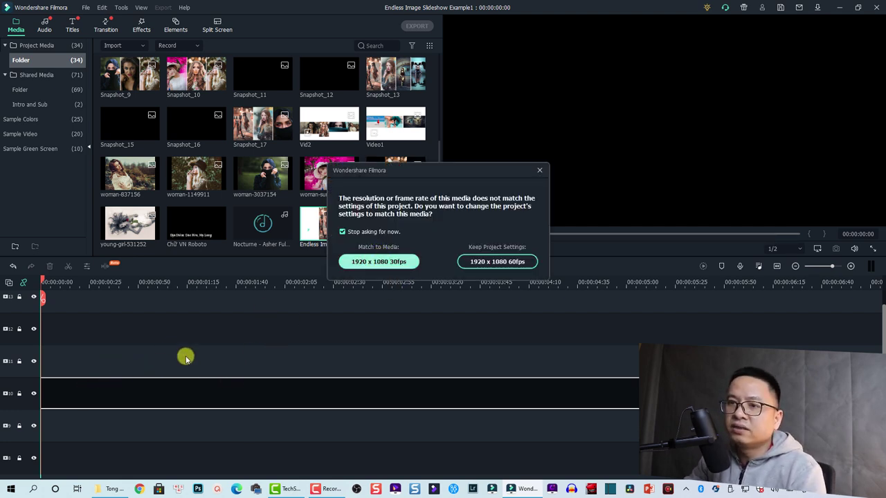
{"action": "left_click", "coordinate": [391, 262]}
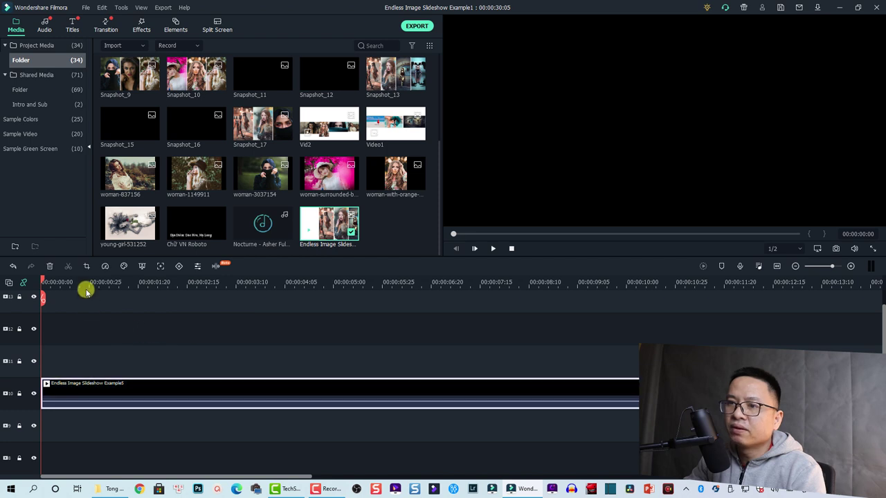
- Split the slideshow video at 00:00:07:09 and ripple delete the part before the cut
{"action": "left_click", "coordinate": [85, 284]}
{"action": "left_click", "coordinate": [90, 284]}
{"action": "left_click_drag", "start_coordinate": [92, 285], "coordinate": [469, 298]}
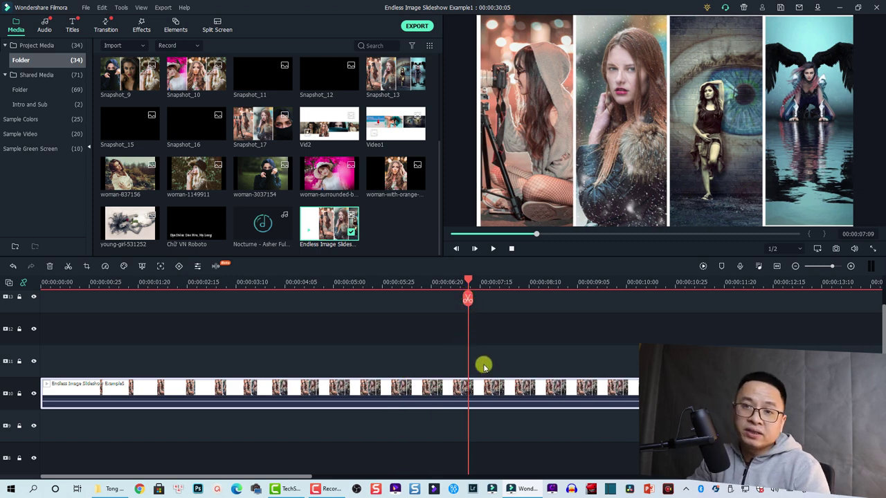
{"action": "left_click", "coordinate": [468, 299]}
{"action": "left_click", "coordinate": [328, 393]}
{"action": "right_click", "coordinate": [332, 392]}
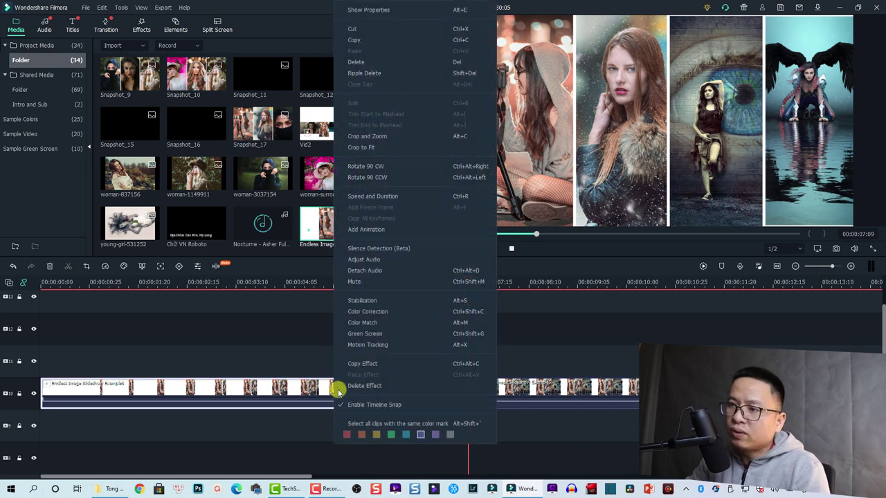
{"action": "left_click", "coordinate": [364, 74]}
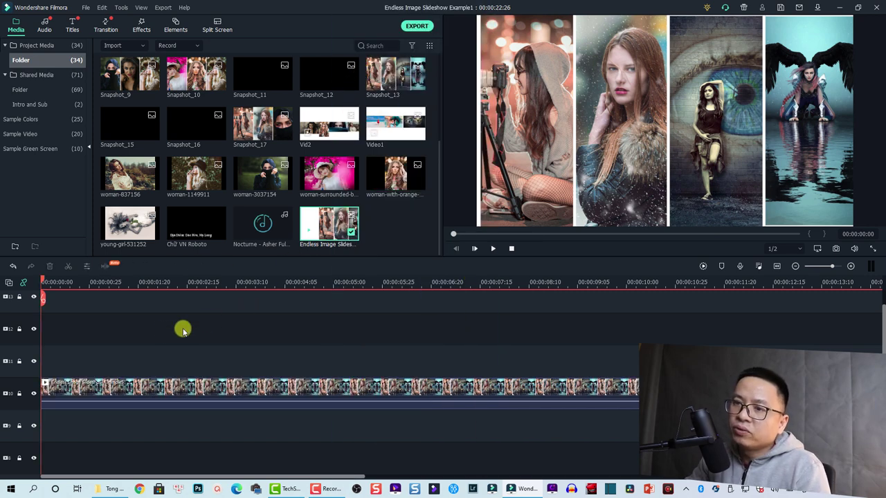
- Split the remaining slideshow clip at 00:00:15:01 and delete the portion after the cut
{"action": "key", "text": "space"}
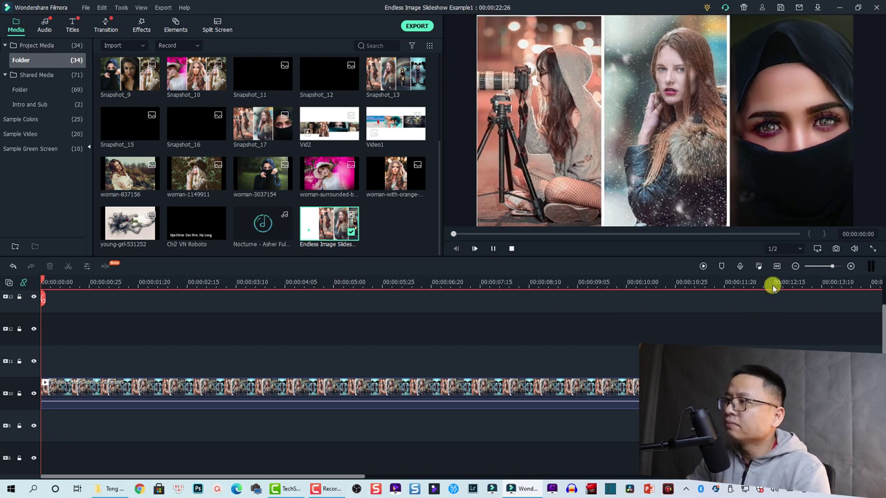
{"action": "left_click", "coordinate": [775, 268]}
{"action": "left_click", "coordinate": [801, 297]}
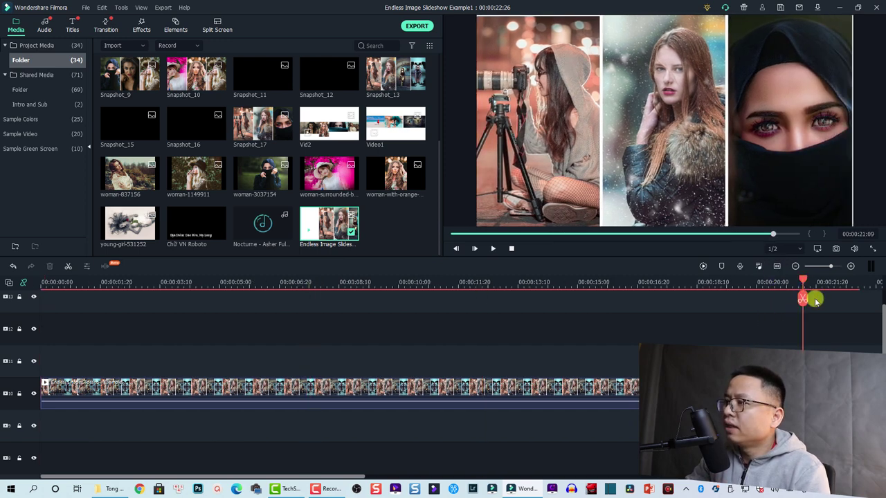
{"action": "left_click_drag", "start_coordinate": [805, 284], "coordinate": [773, 280]}
{"action": "left_click_drag", "start_coordinate": [773, 279], "coordinate": [579, 288]}
{"action": "left_click", "coordinate": [611, 391]}
{"action": "left_click", "coordinate": [579, 299]}
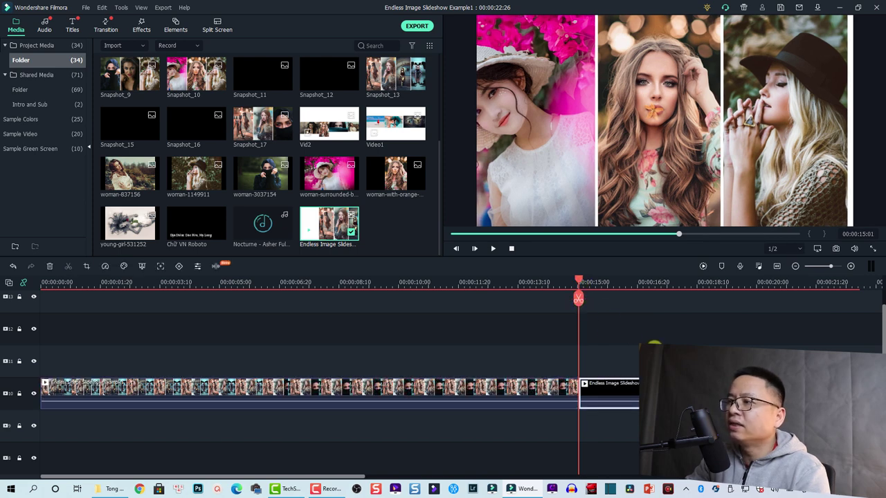
{"action": "key", "text": "Delete"}
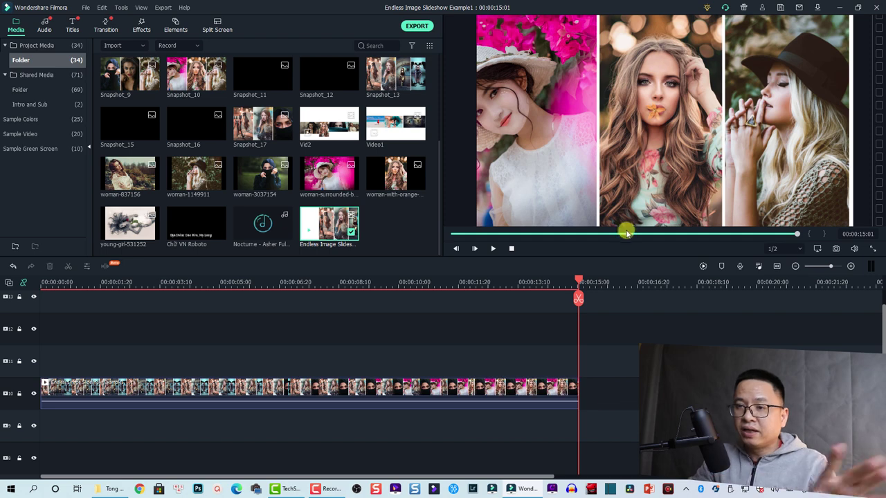
- Slow the trimmed slideshow clip to 0.77x by stretching it to 00:00:19:14, and play it back
{"action": "left_click", "coordinate": [374, 385]}
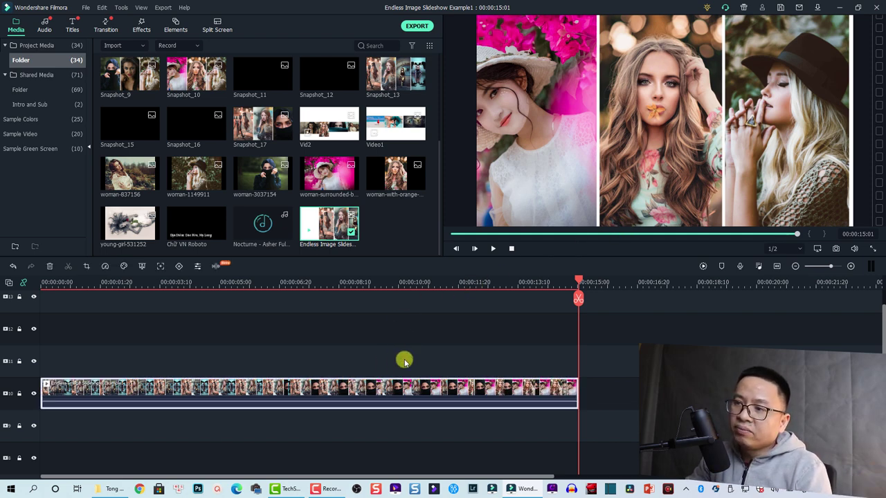
{"action": "left_click_drag", "start_coordinate": [575, 399], "coordinate": [476, 394]}
{"action": "left_click_drag", "start_coordinate": [387, 396], "coordinate": [639, 396]}
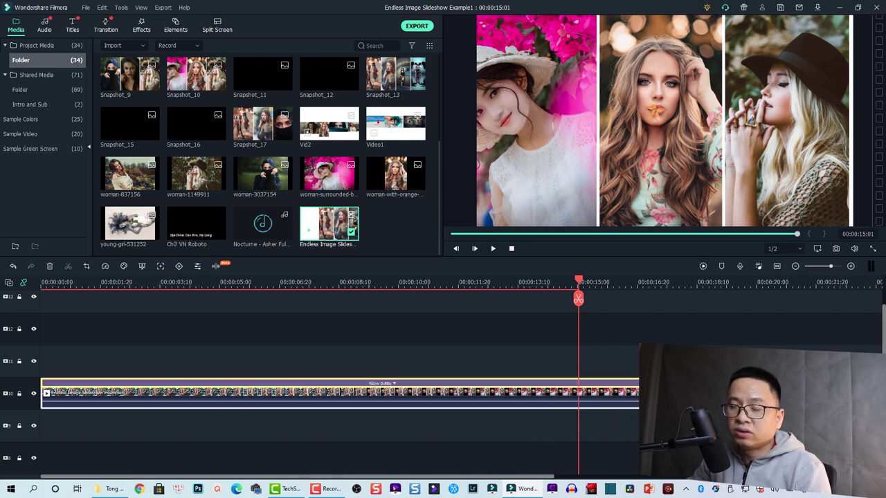
{"action": "left_click", "coordinate": [219, 283]}
{"action": "key", "text": "space"}
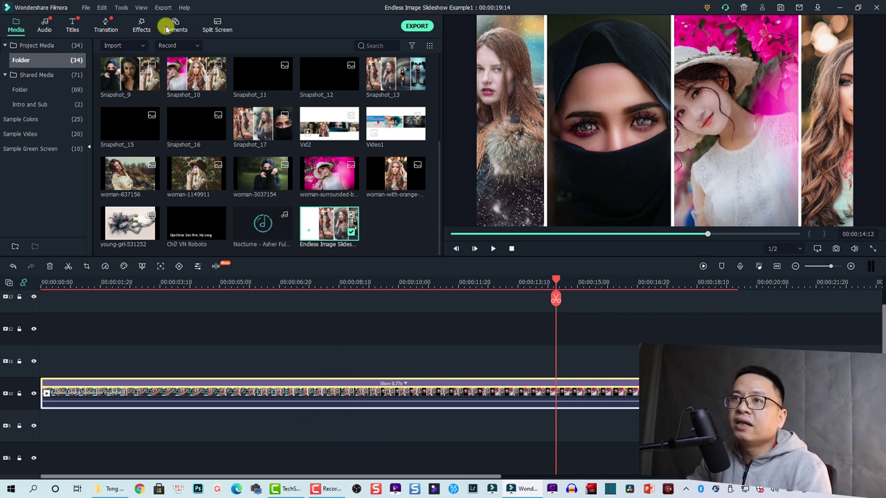
- Add the Shadow A frame overlay to track 11 and extend it over the whole slideshow clip
{"action": "left_click", "coordinate": [140, 21]}
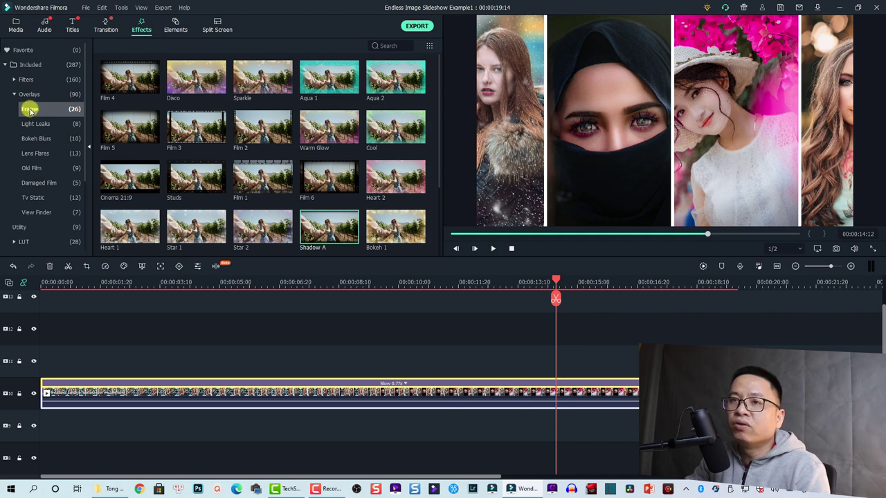
{"action": "left_click_drag", "start_coordinate": [322, 230], "coordinate": [43, 367]}
{"action": "left_click_drag", "start_coordinate": [217, 365], "coordinate": [738, 366]}
- Play the slideshow from 00:00:10:24 to check how the shadow overlay looks
{"action": "left_click", "coordinate": [425, 284]}
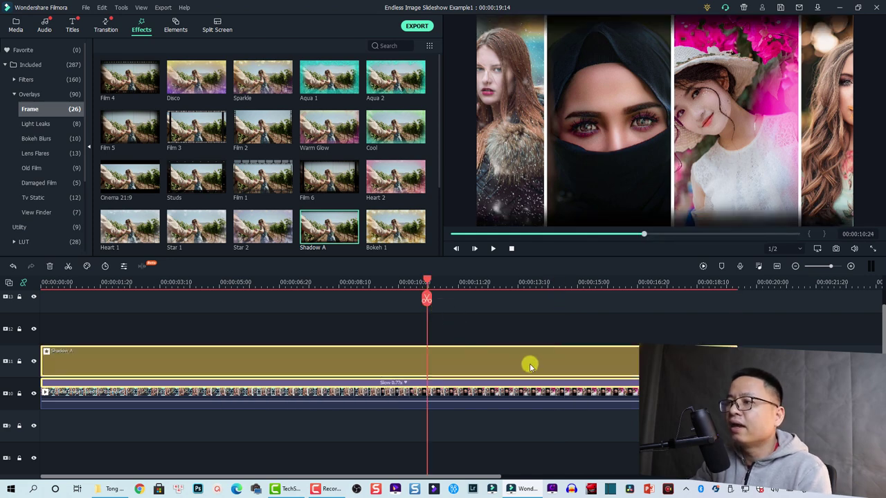
{"action": "key", "text": "space"}
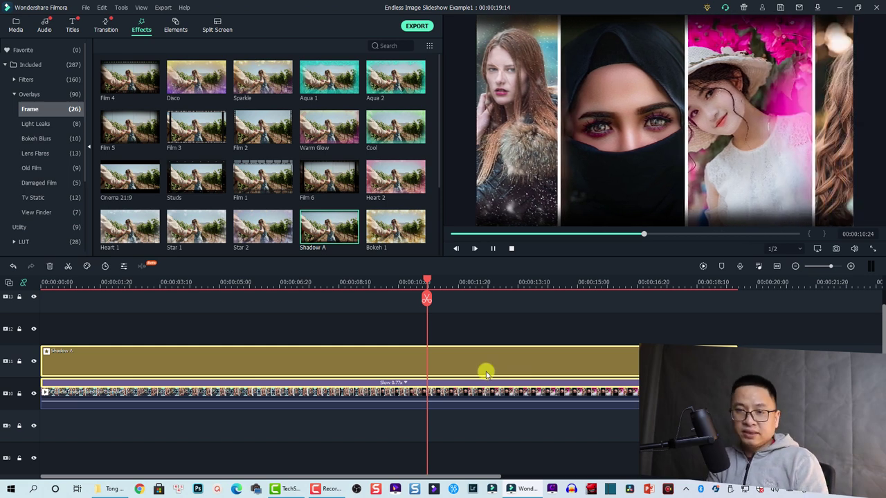
{"action": "key", "text": "space"}
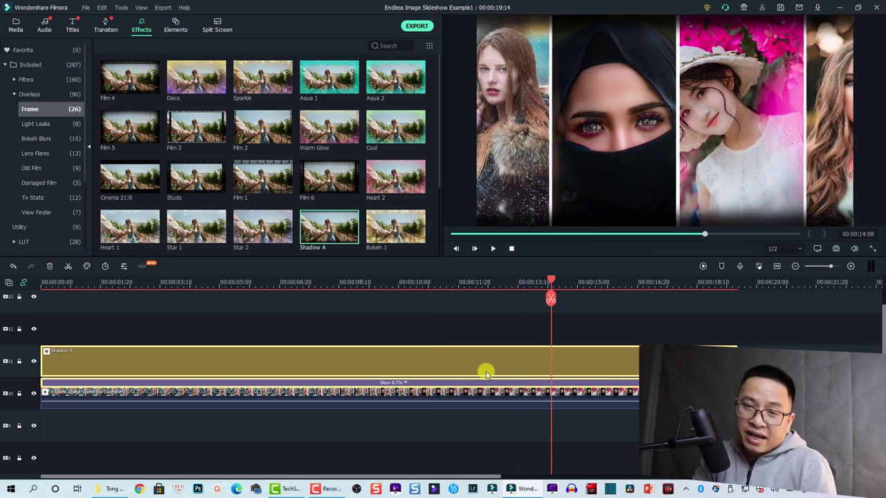
{"action": "key", "text": "space"}
{"action": "key", "text": "space"}
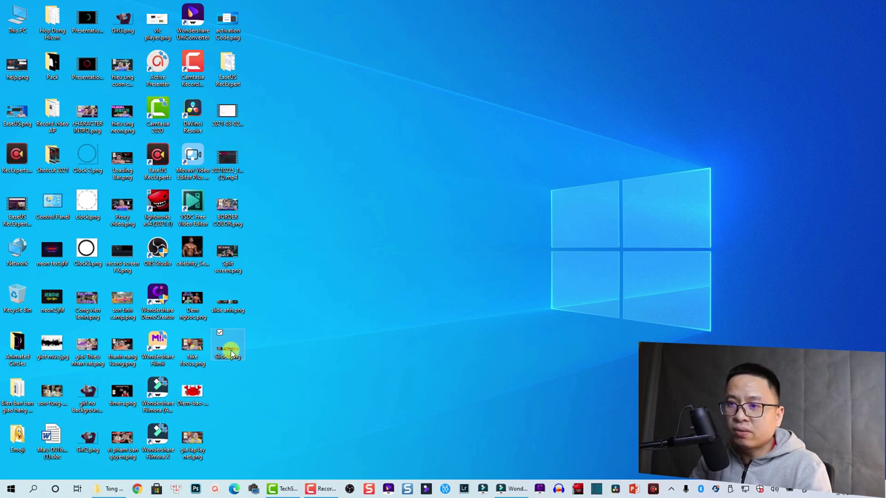
- Check the image dimensions in the properties of Slide2.png on the desktop, then close the properties
{"action": "right_click", "coordinate": [231, 352]}
{"action": "left_click", "coordinate": [131, 343]}
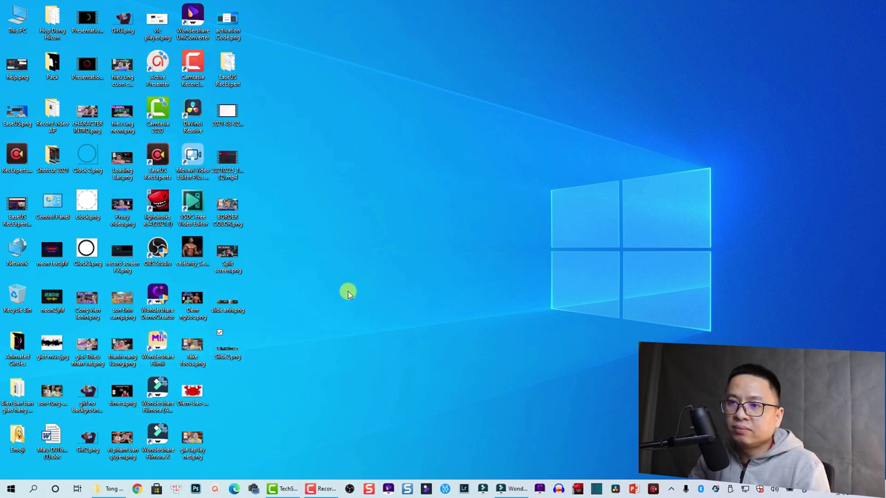
{"action": "left_click", "coordinate": [293, 264]}
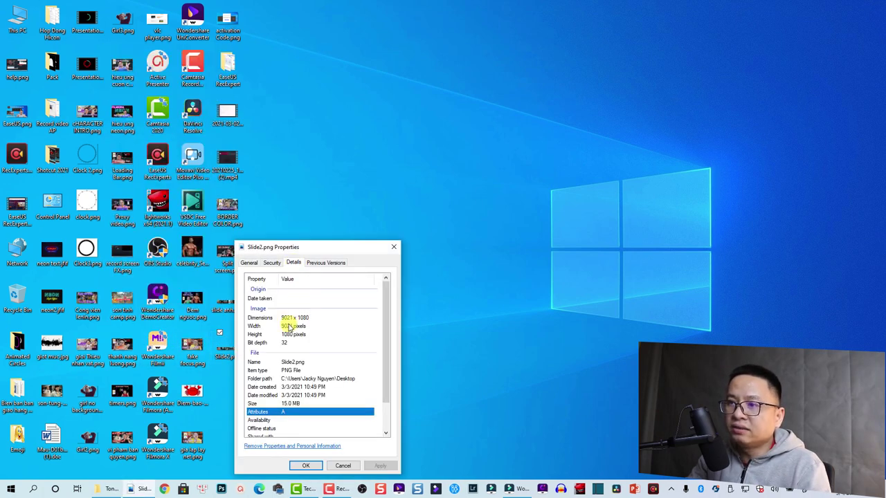
{"action": "left_click", "coordinate": [268, 264]}
{"action": "left_click", "coordinate": [254, 263]}
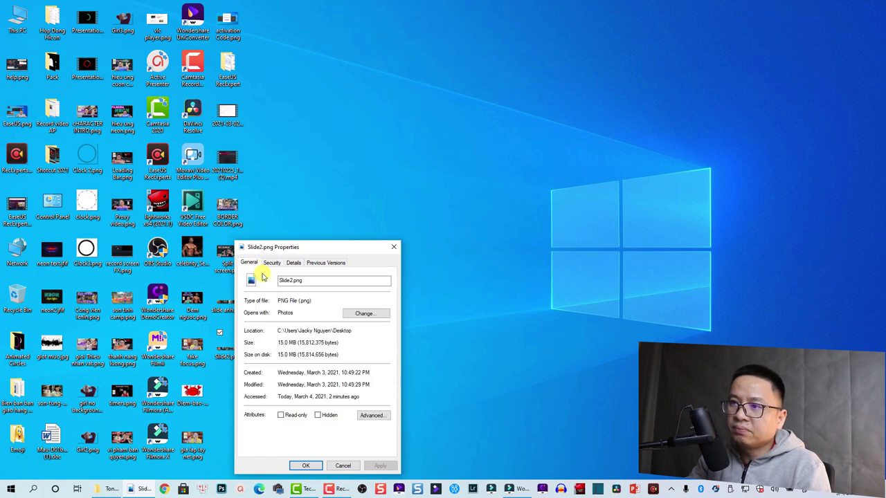
{"action": "left_click", "coordinate": [293, 263]}
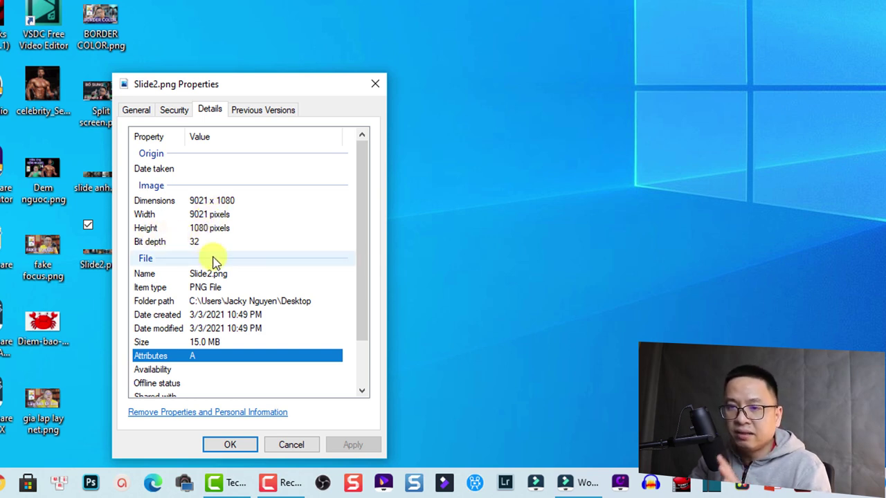
{"action": "left_click", "coordinate": [292, 445]}
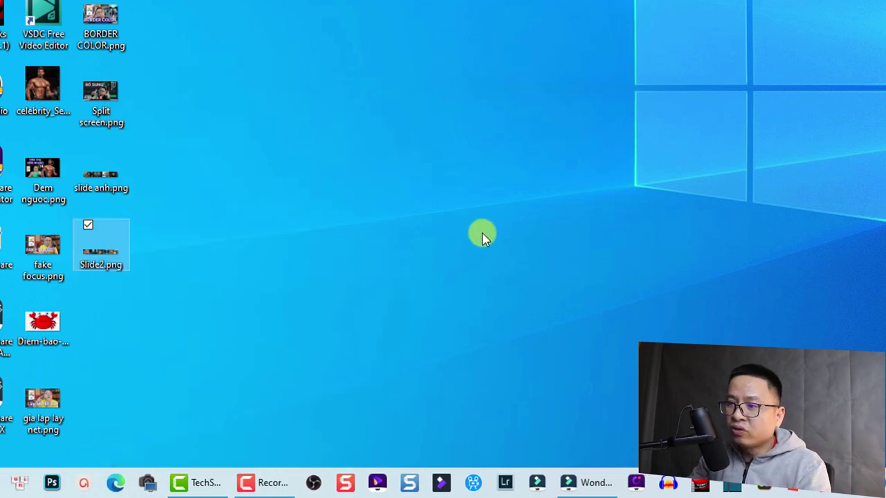
- Switch back to Wondershare Filmora, show the project media folder, and delete the Shadow A overlay and slideshow clip from the timeline
{"action": "left_click", "coordinate": [588, 477]}
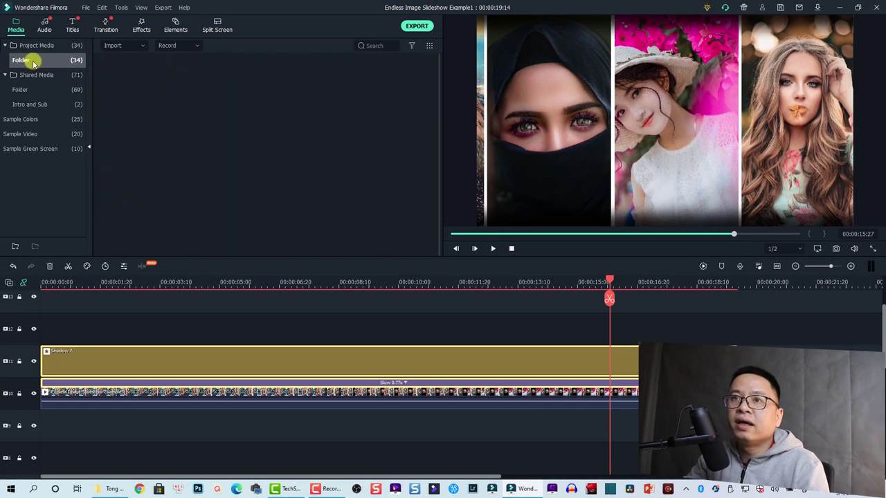
{"action": "left_click", "coordinate": [33, 61]}
{"action": "left_click_drag", "start_coordinate": [439, 322], "coordinate": [290, 410]}
{"action": "key", "text": "Delete"}
- Import Slide2.png from the Desktop folder into the project media
{"action": "right_click", "coordinate": [295, 202]}
{"action": "left_click", "coordinate": [307, 328]}
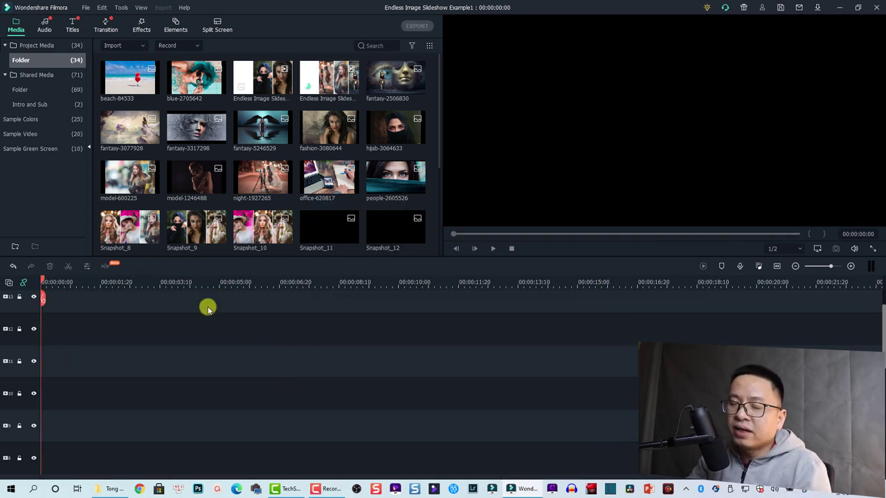
{"action": "key", "text": "ctrl+i"}
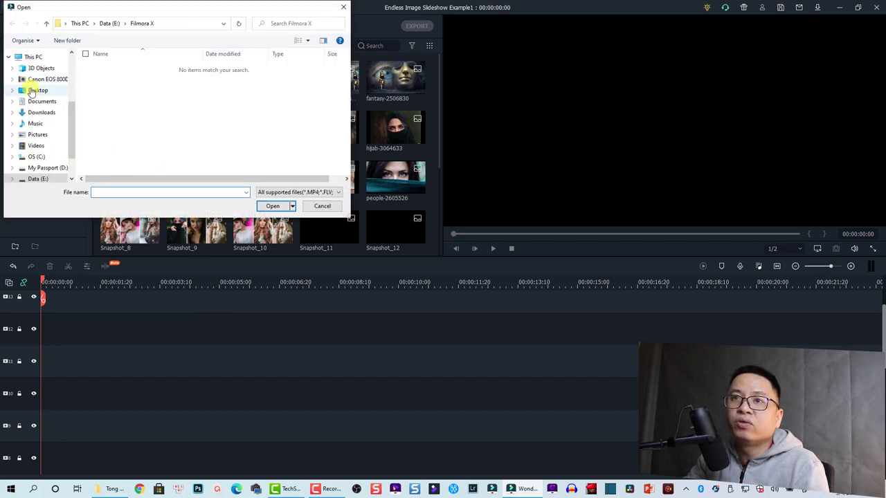
{"action": "left_click", "coordinate": [33, 90]}
{"action": "scroll", "coordinate": [237, 160], "scroll_direction": "down", "scroll_amount": 3}
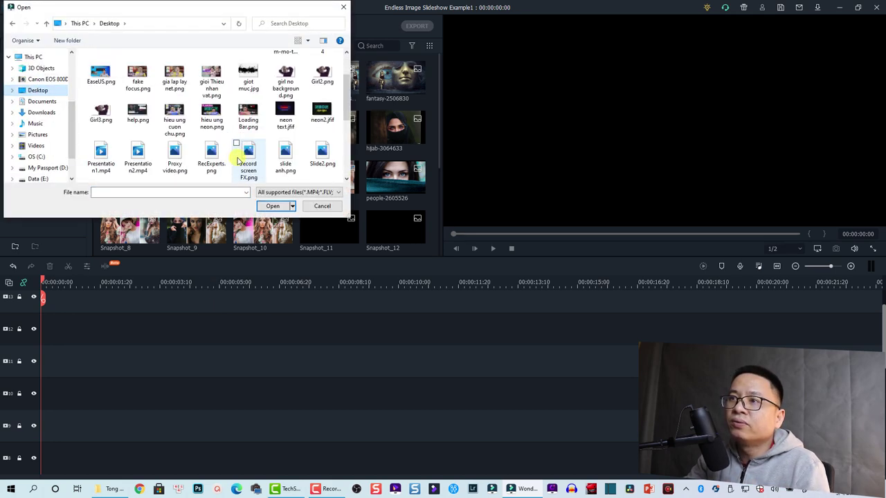
{"action": "left_click", "coordinate": [285, 157]}
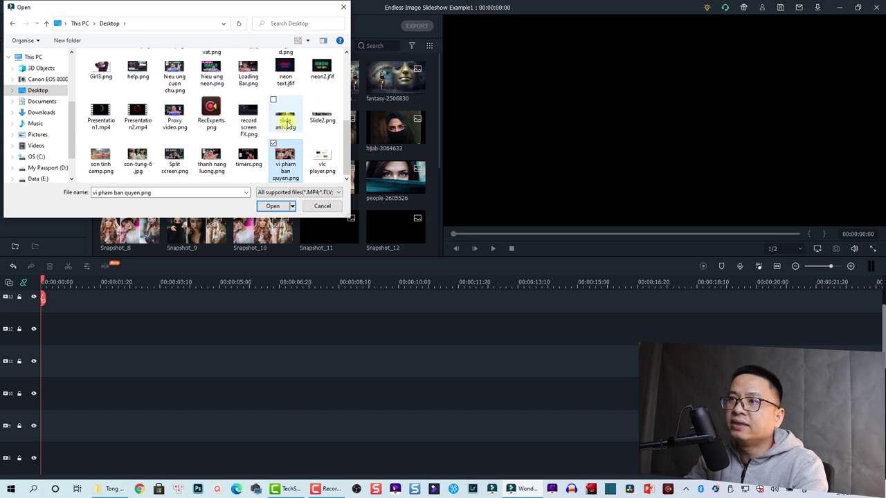
{"action": "left_click", "coordinate": [325, 115]}
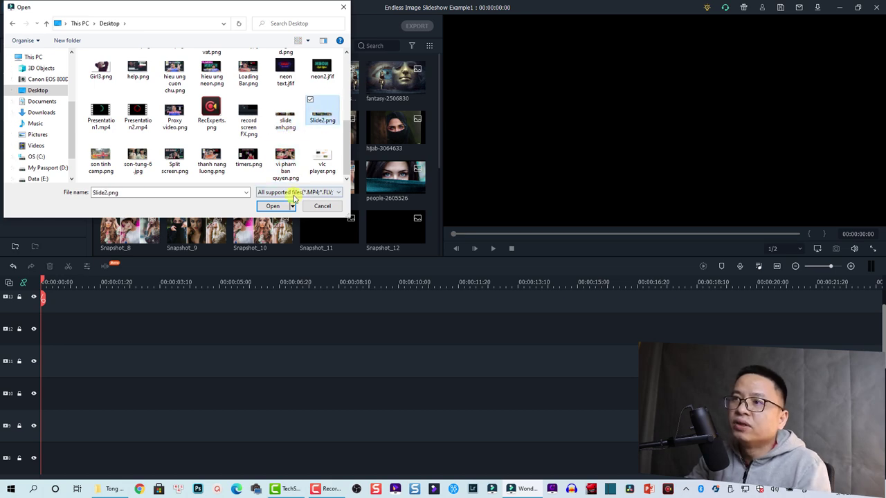
{"action": "left_click", "coordinate": [272, 207]}
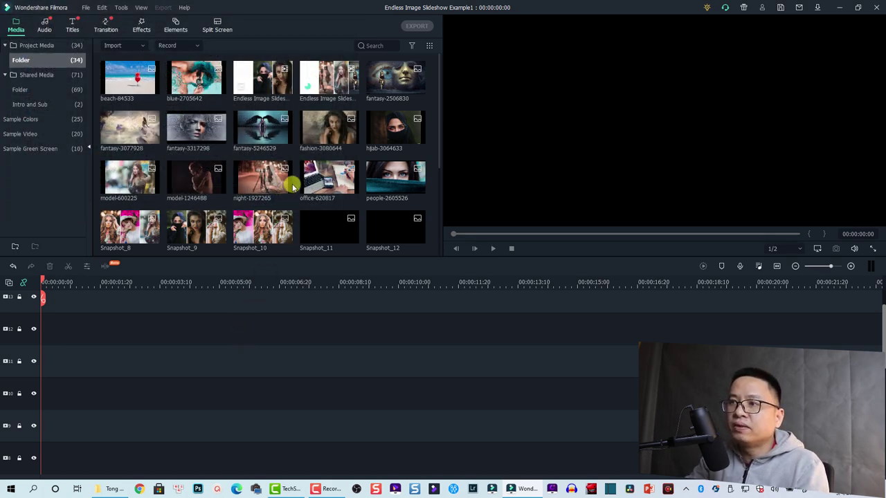
- Place the Slide2 image at the start of track 11 and extend its duration to 00:00:15:07
{"action": "mouse_move", "coordinate": [380, 231]}
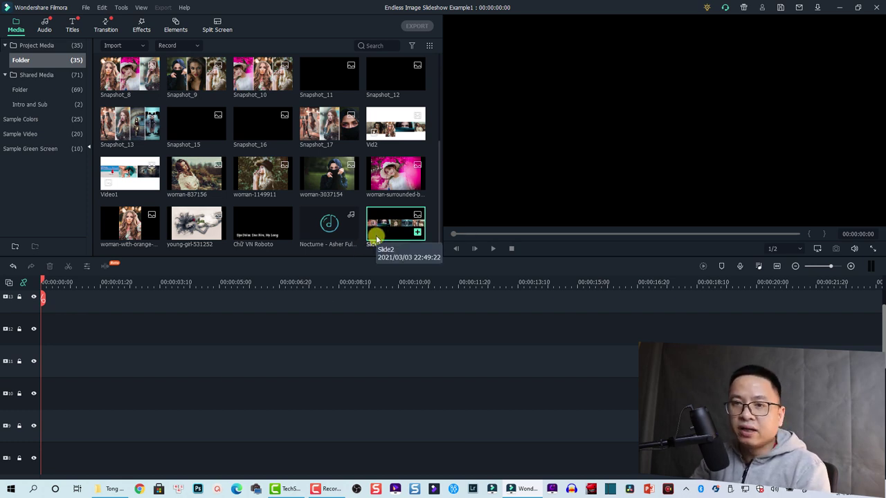
{"action": "left_click_drag", "start_coordinate": [386, 232], "coordinate": [43, 368]}
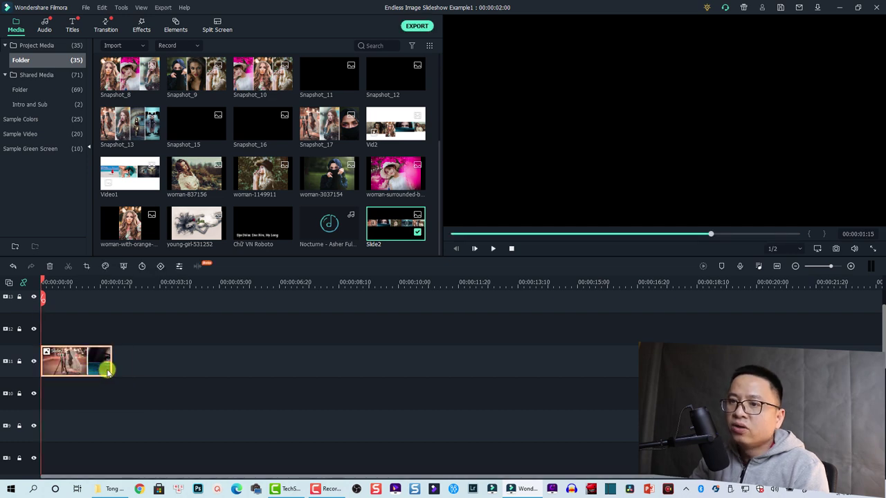
{"action": "left_click_drag", "start_coordinate": [111, 365], "coordinate": [587, 358]}
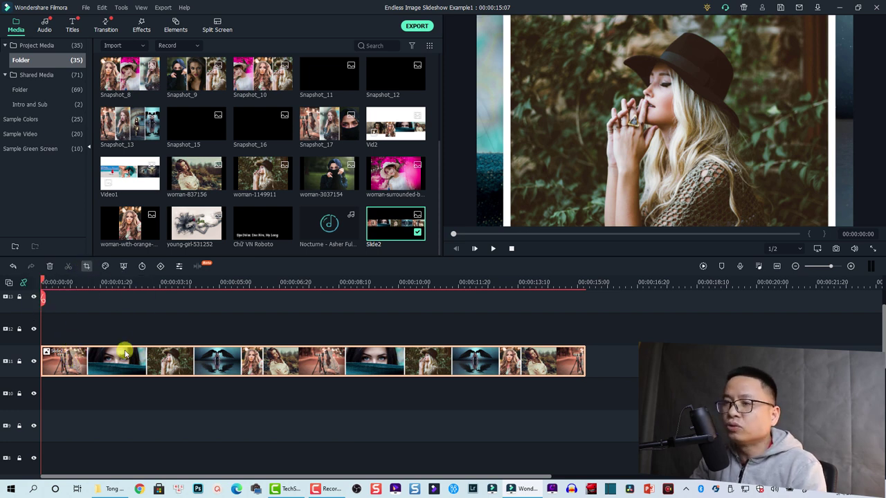
- Apply a 16:9 Pan & Zoom to the Slide2 clip, with the start frame at the strip's left end and the end frame at its right end
{"action": "key", "text": "alt+c"}
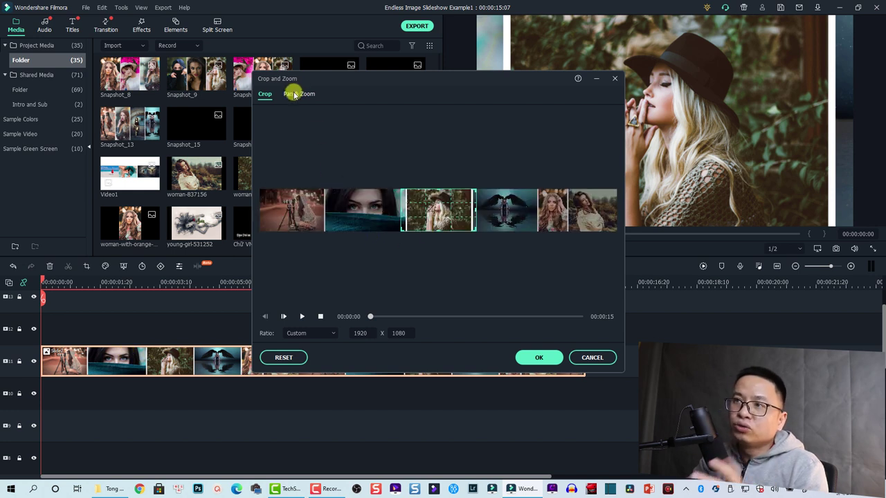
{"action": "left_click", "coordinate": [294, 95]}
{"action": "left_click_drag", "start_coordinate": [407, 225], "coordinate": [263, 225]}
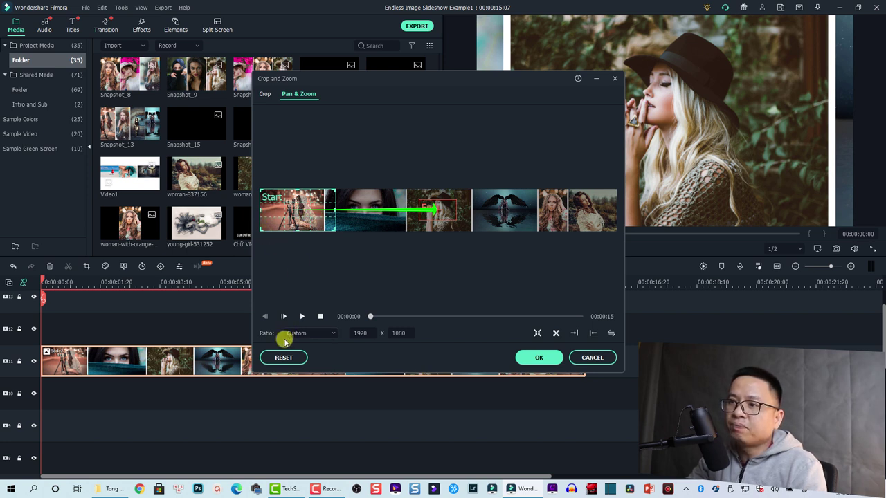
{"action": "left_click", "coordinate": [307, 333]}
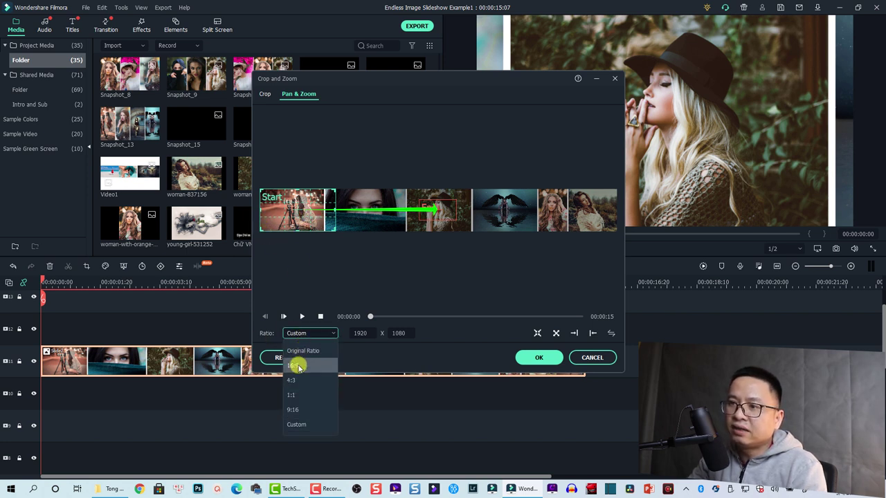
{"action": "left_click", "coordinate": [298, 368]}
{"action": "left_click", "coordinate": [446, 212]}
{"action": "left_click_drag", "start_coordinate": [447, 212], "coordinate": [609, 223]}
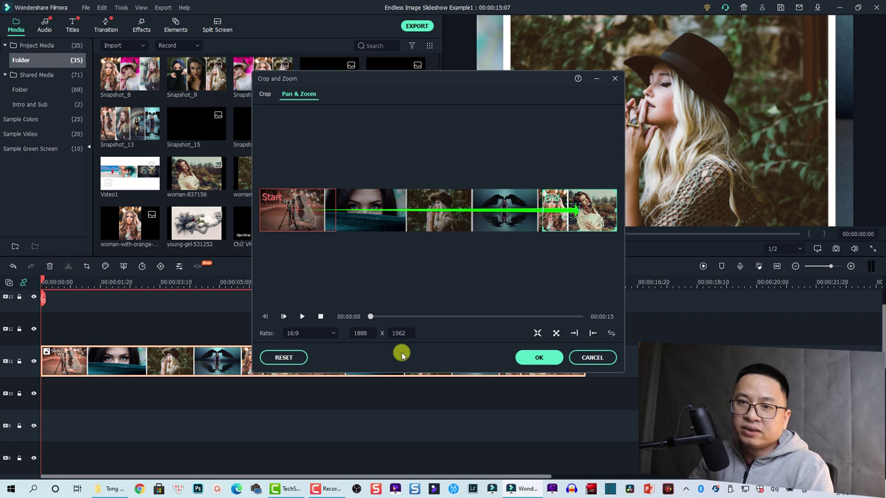
{"action": "left_click", "coordinate": [539, 358]}
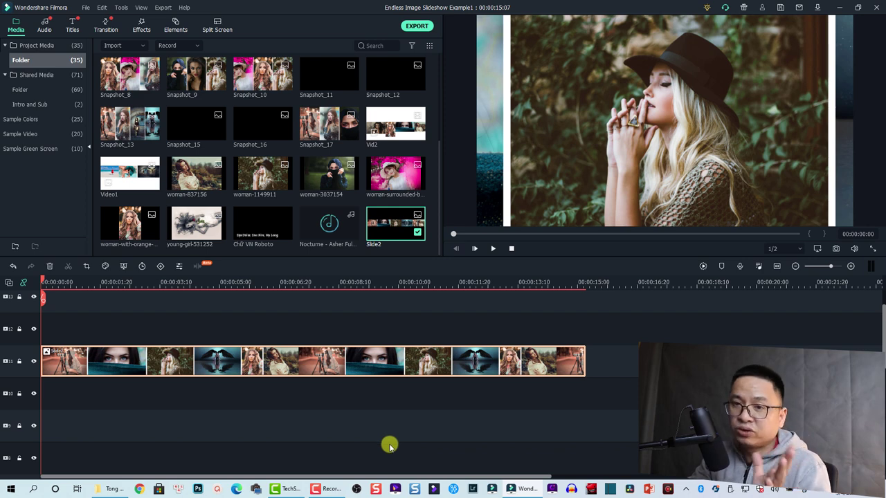
- Play the Slide2 clip from the beginning to preview the panning motion
{"action": "left_click", "coordinate": [115, 421]}
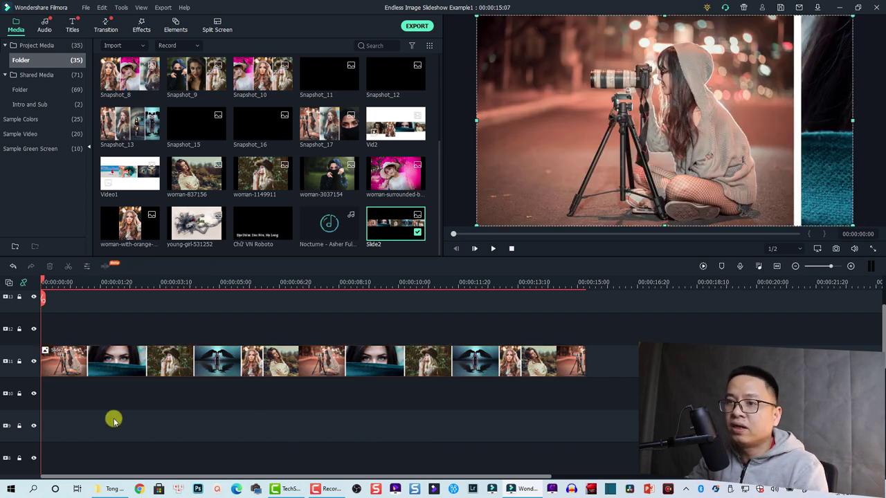
{"action": "key", "text": "space"}
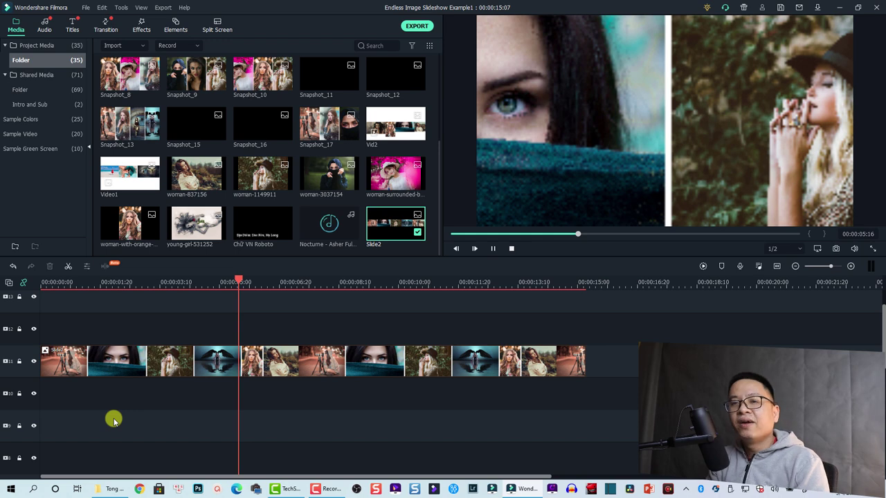
{"action": "key", "text": "space"}
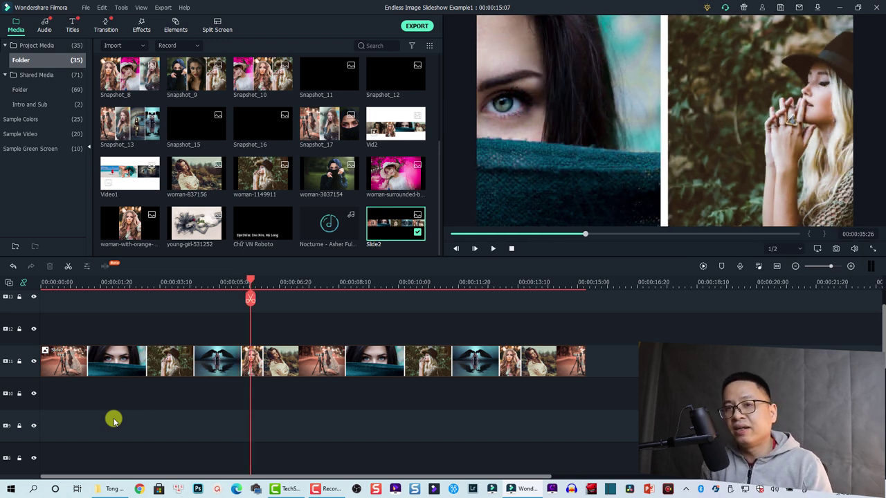